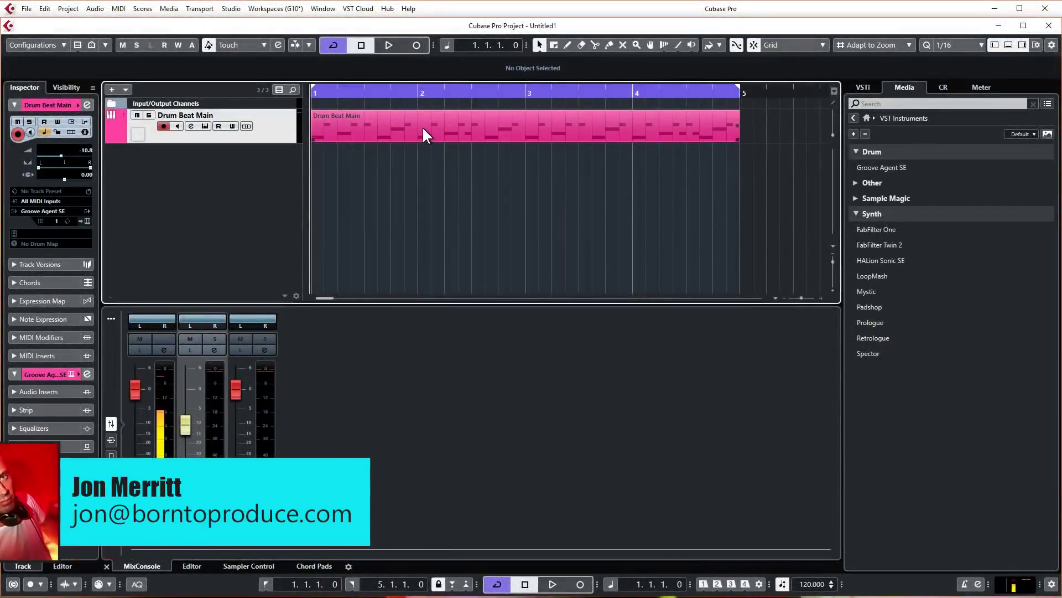
Zoom out to bars 1–11 and copy the Drum Beat Main part to bars 7–11.
key(g)
key(g)
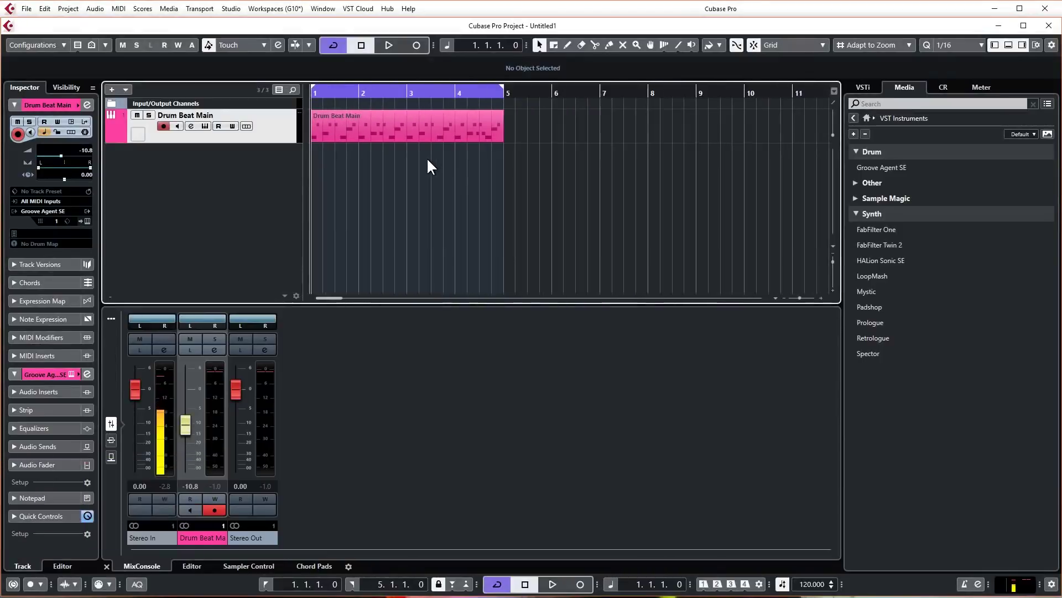
click(391, 127)
drag(391, 133, 679, 133)
Drop Groove 1 from Groove Agent SE onto the bars 1–5 part and undo the extra parts.
click(205, 127)
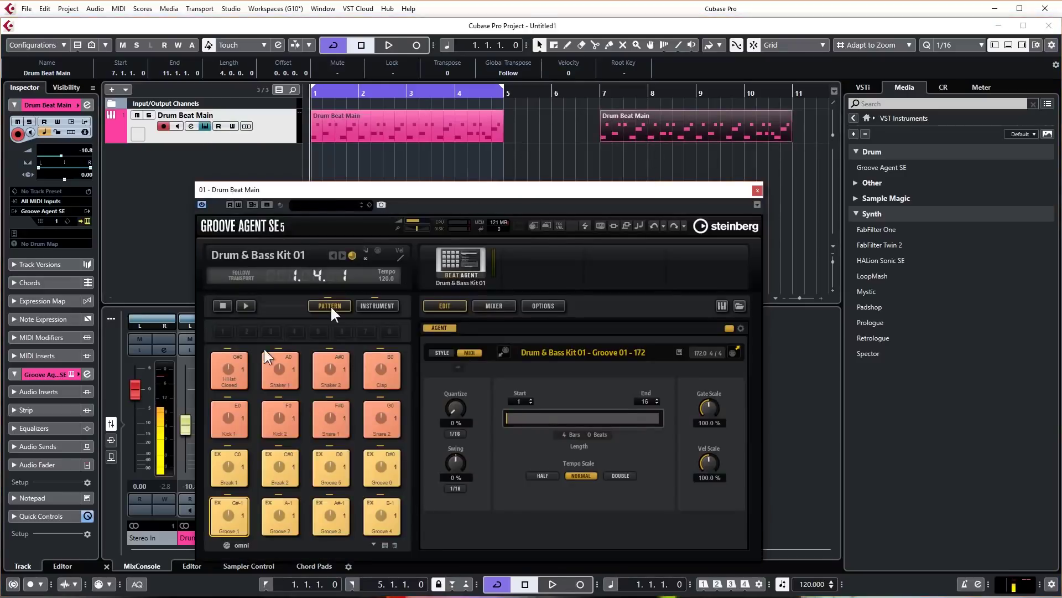
mouse_move(227, 529)
mouse_down()
mouse_move(387, 368)
mouse_move(540, 119)
mouse_up()
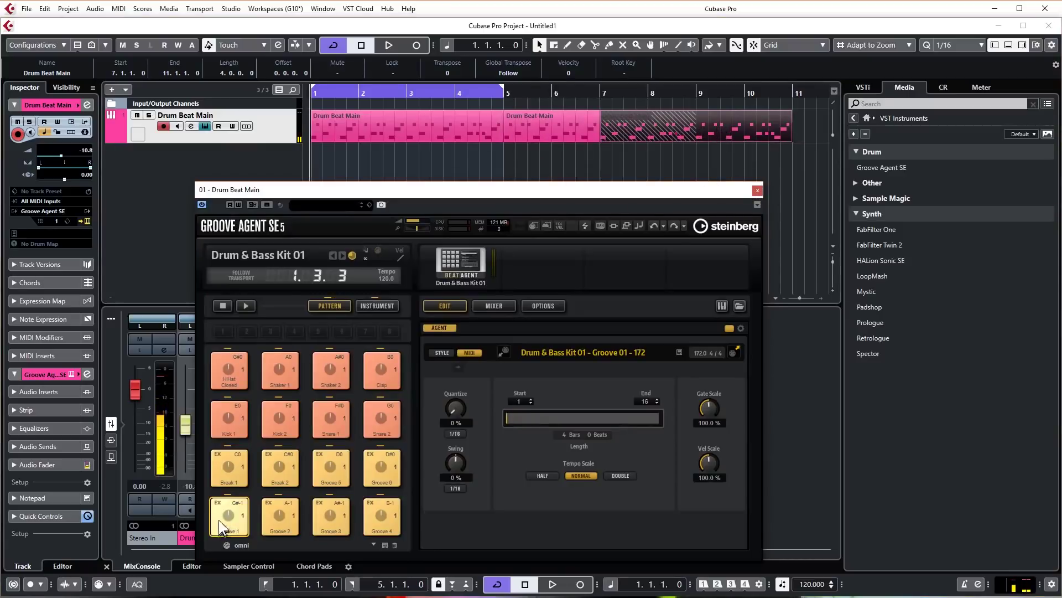
drag(221, 527, 415, 128)
click(758, 190)
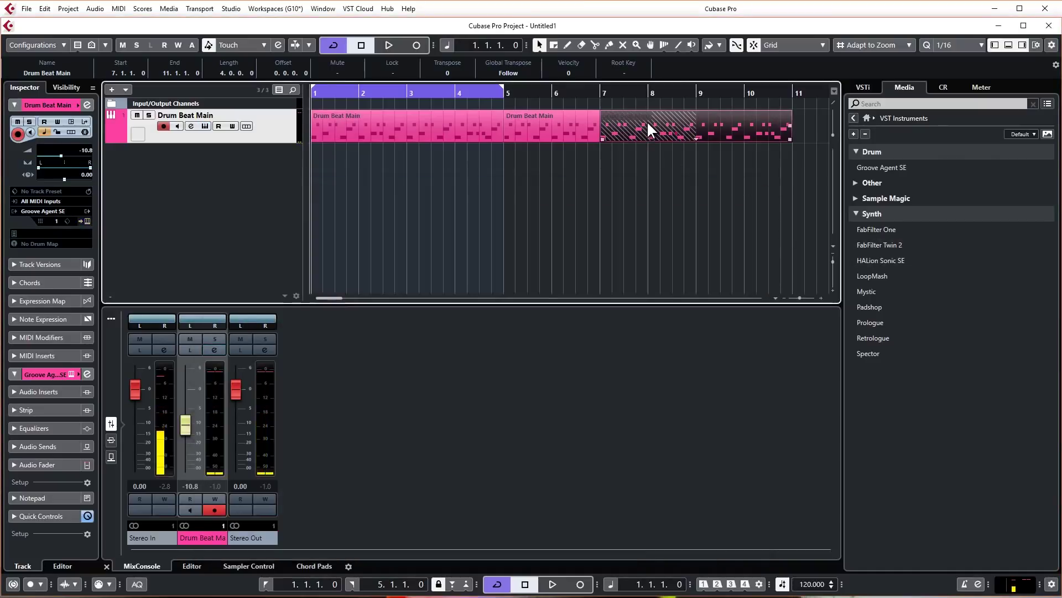
key(ctrl+z)
key(ctrl+z)
key(ctrl+z)
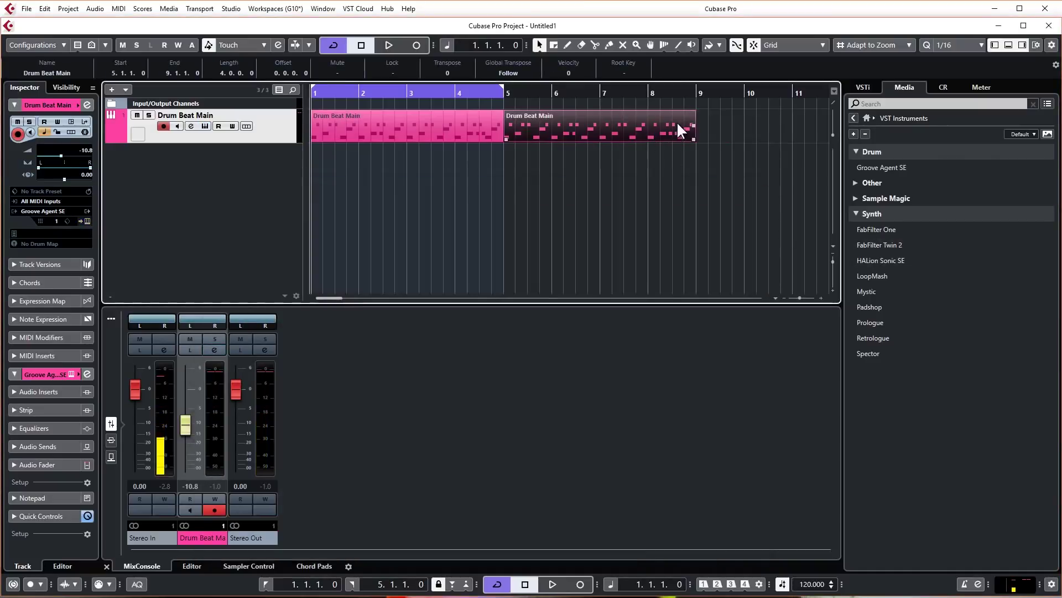
click(394, 131)
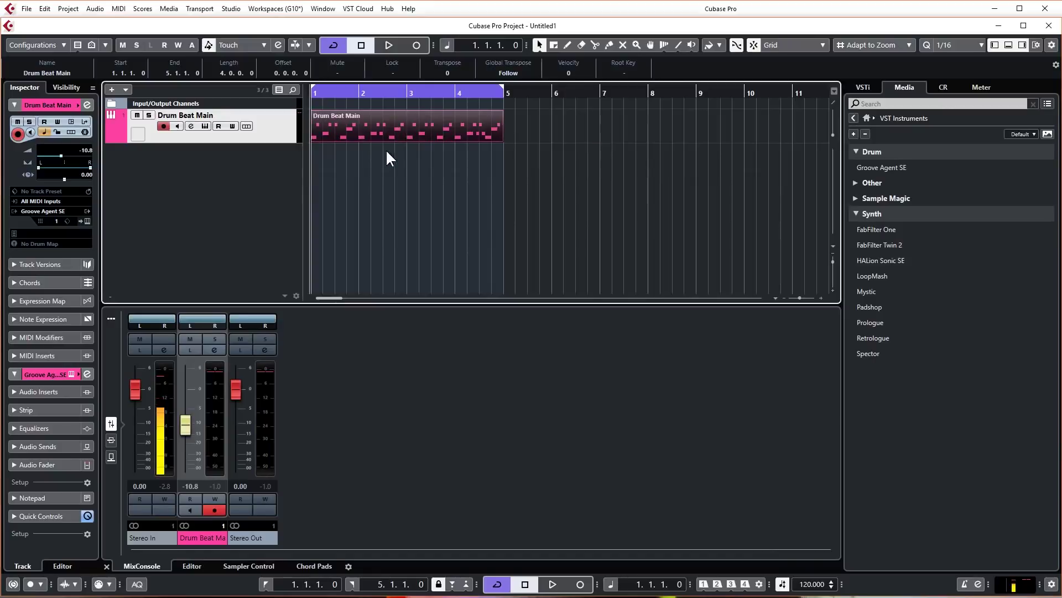
Show the part's notes in the lower-zone editor, enlarged and zoomed to bars 1–5.
click(192, 566)
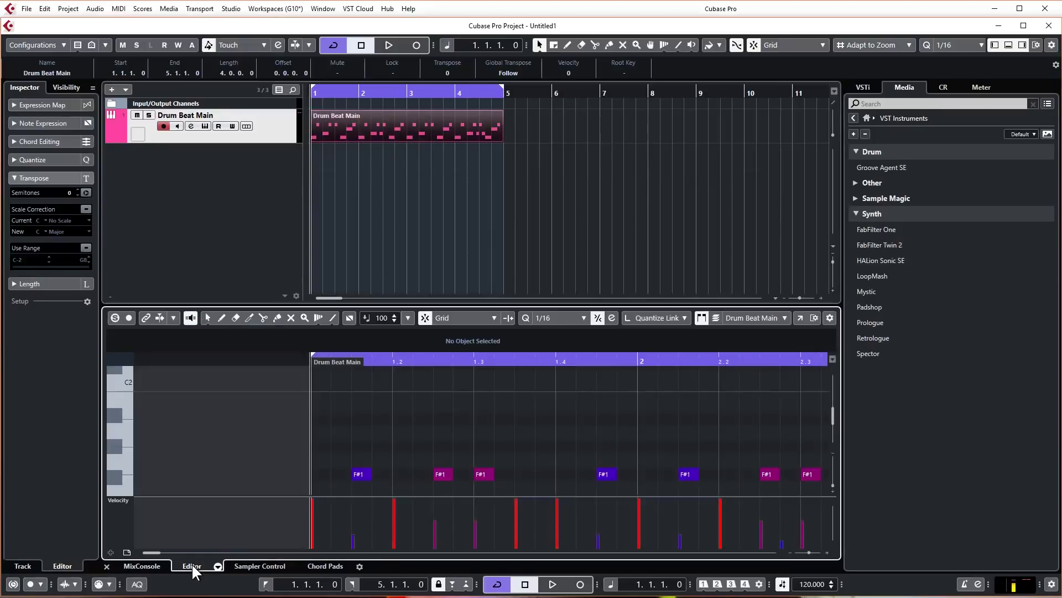
scroll(438, 432, down, 2)
drag(437, 304, 437, 125)
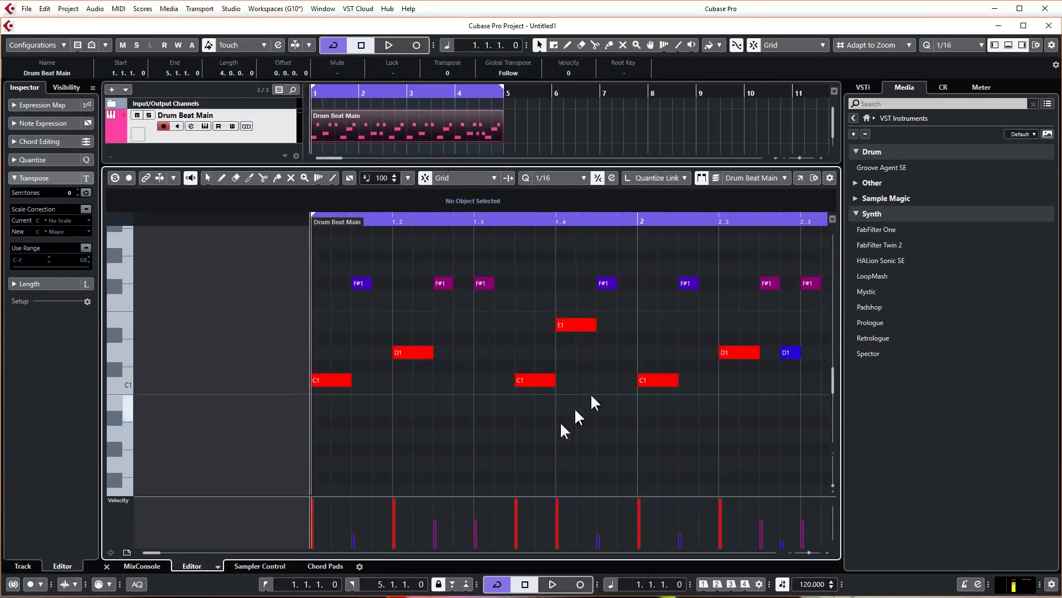
scroll(427, 404, up, 1)
key(g)
key(g)
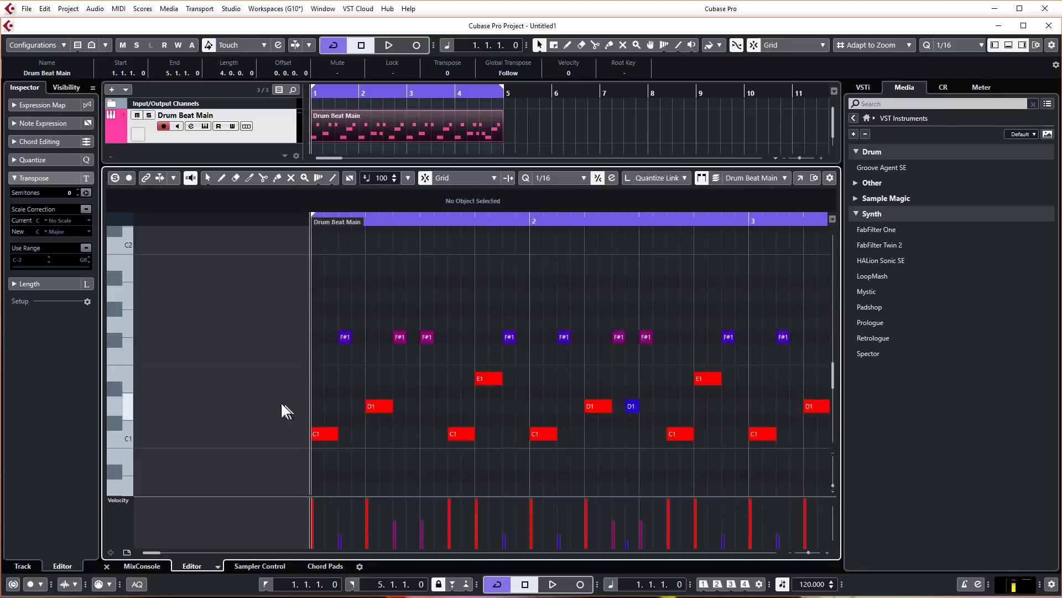
key(g)
Check the velocities of the C1, D1, E1 and F#1 notes in bar 1.
click(319, 435)
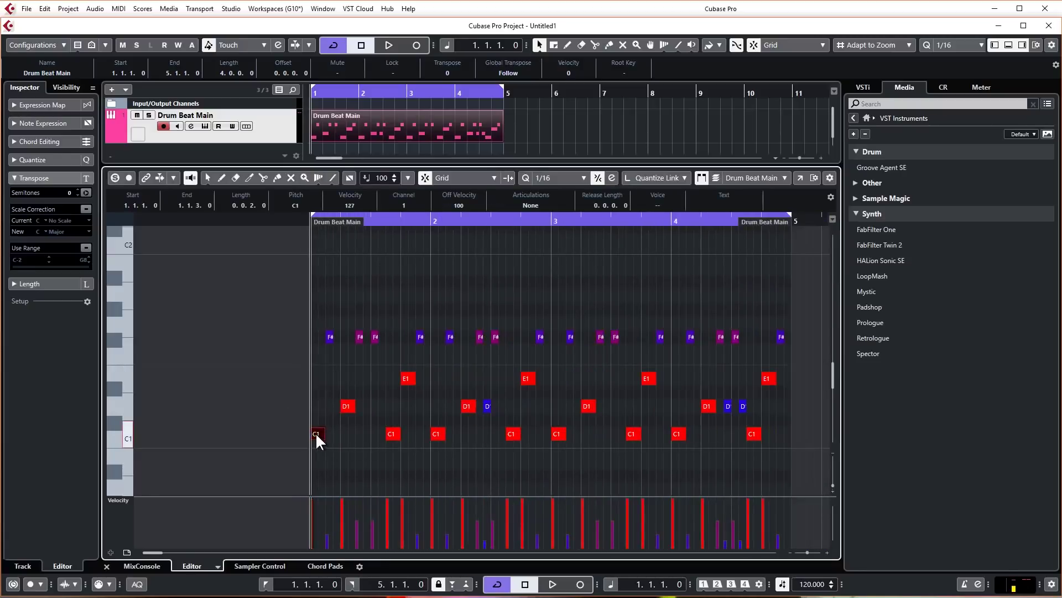
click(347, 406)
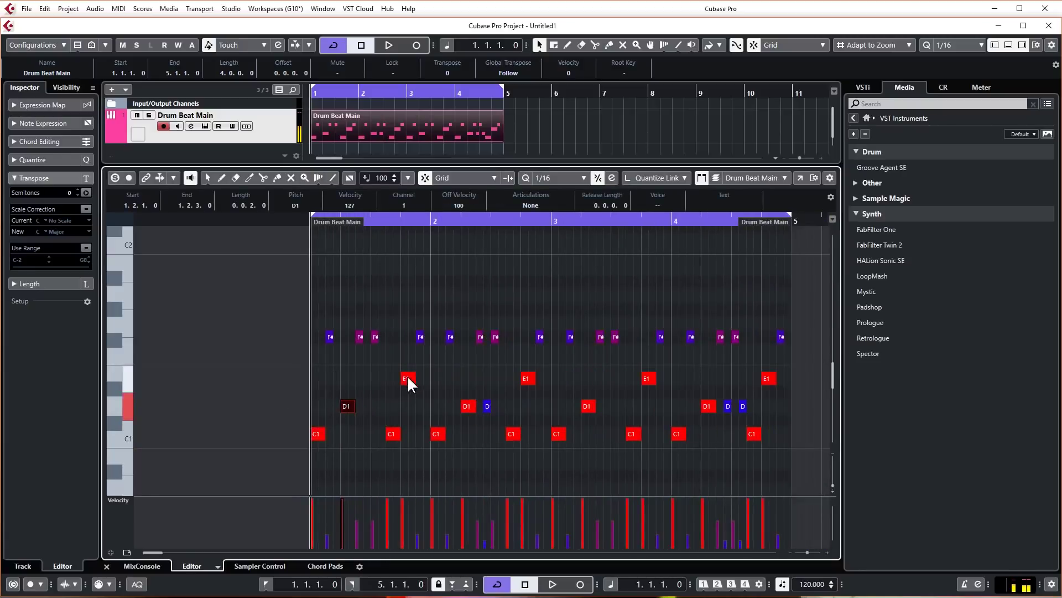
click(391, 434)
click(409, 379)
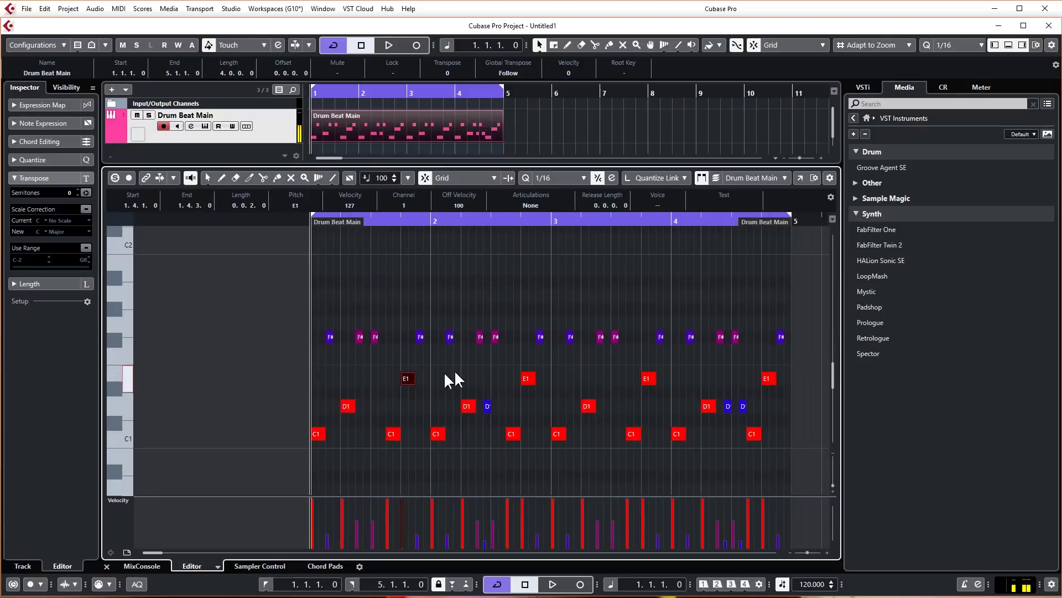
click(329, 337)
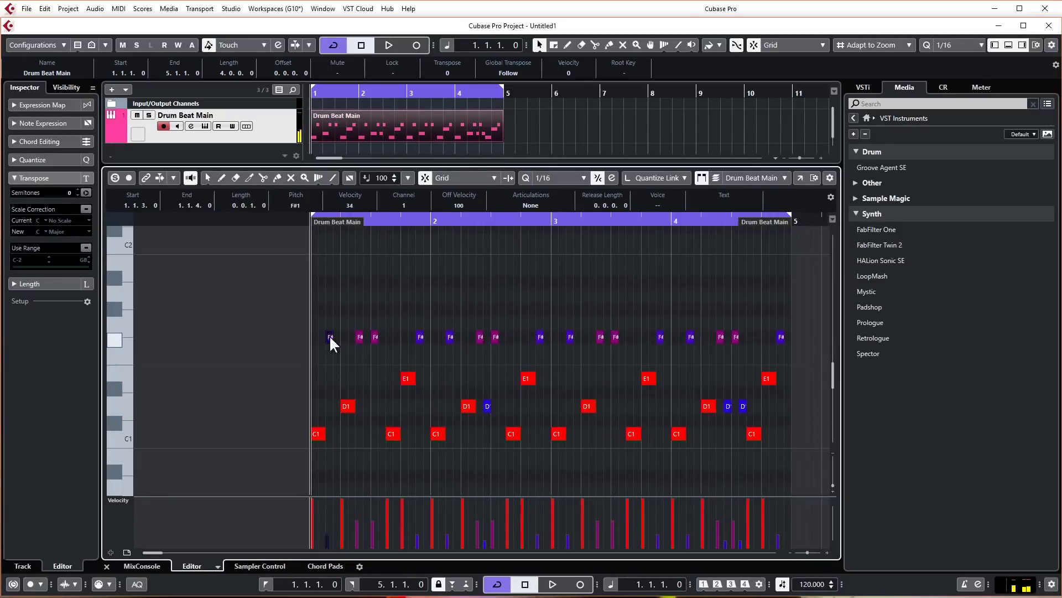
click(375, 337)
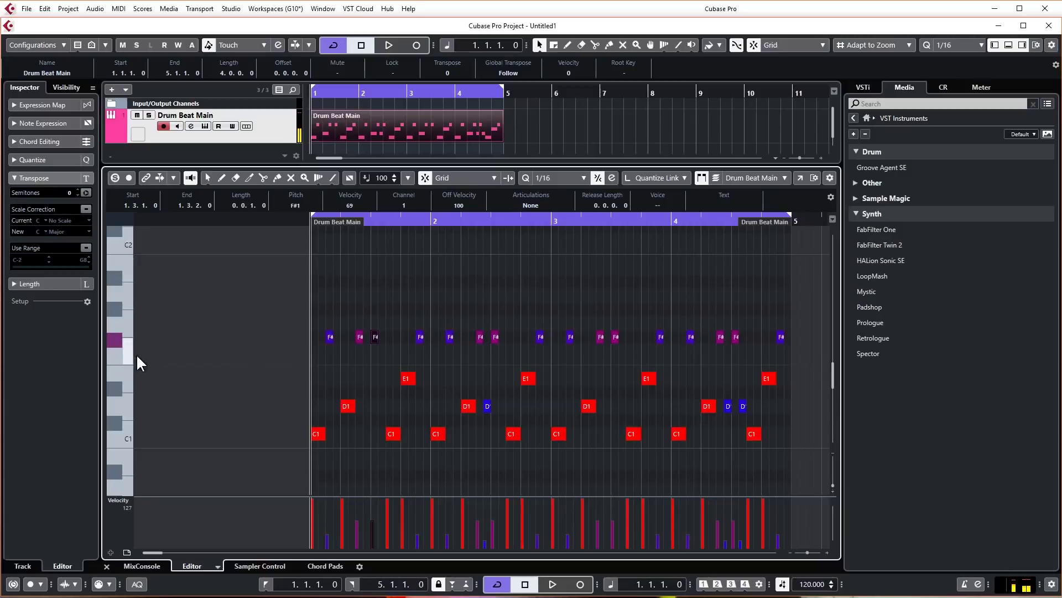
key(Left)
key(Left)
key(Left)
key(Left)
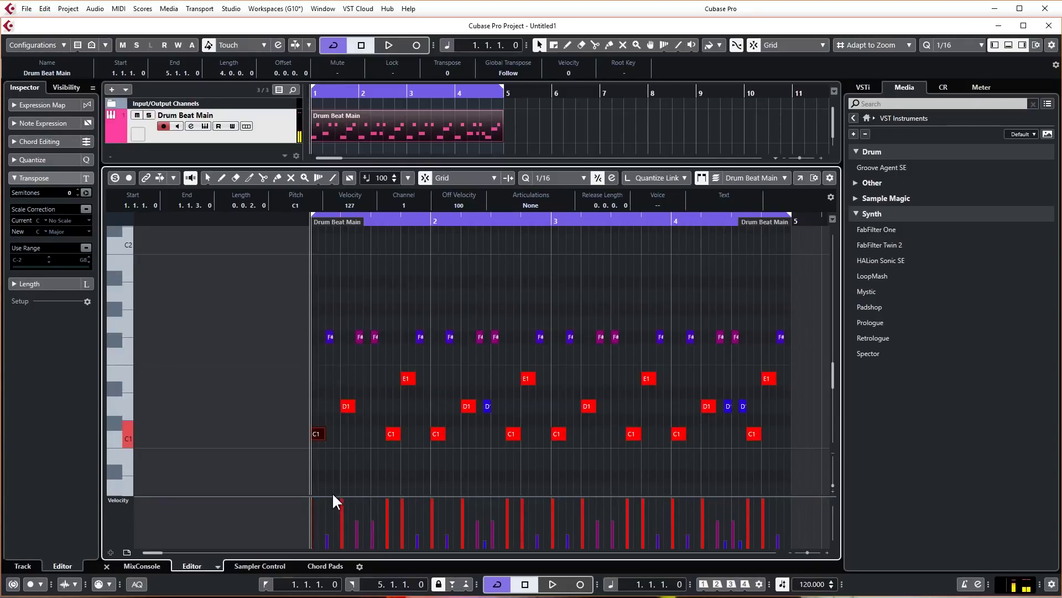
Make the velocity lane taller and adjust the first C1 note's velocity.
drag(330, 495, 341, 407)
scroll(358, 341, down, 3)
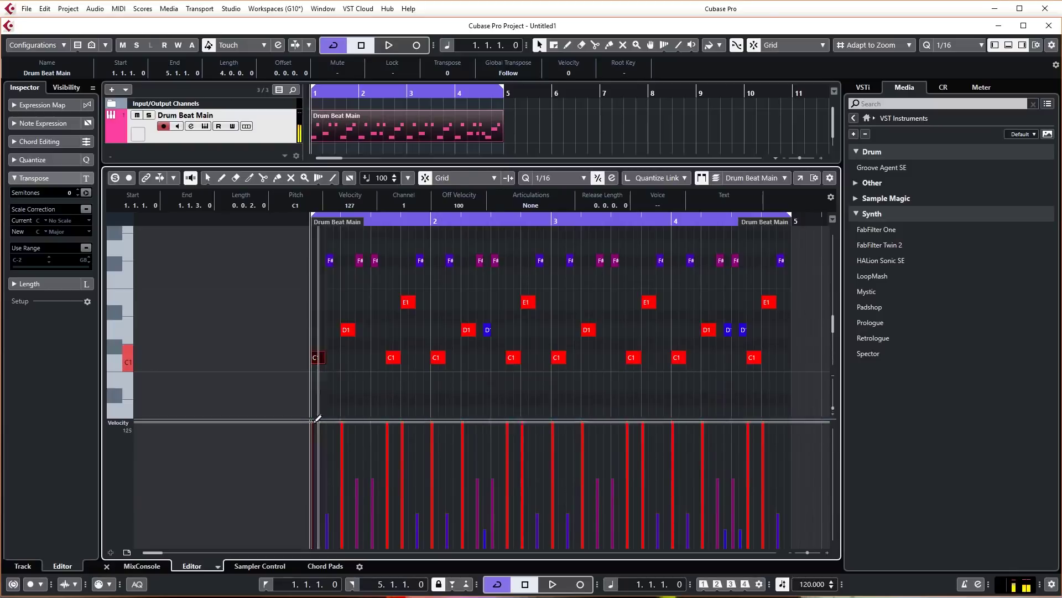
mouse_move(316, 423)
mouse_down()
mouse_move(316, 541)
mouse_move(317, 421)
mouse_up()
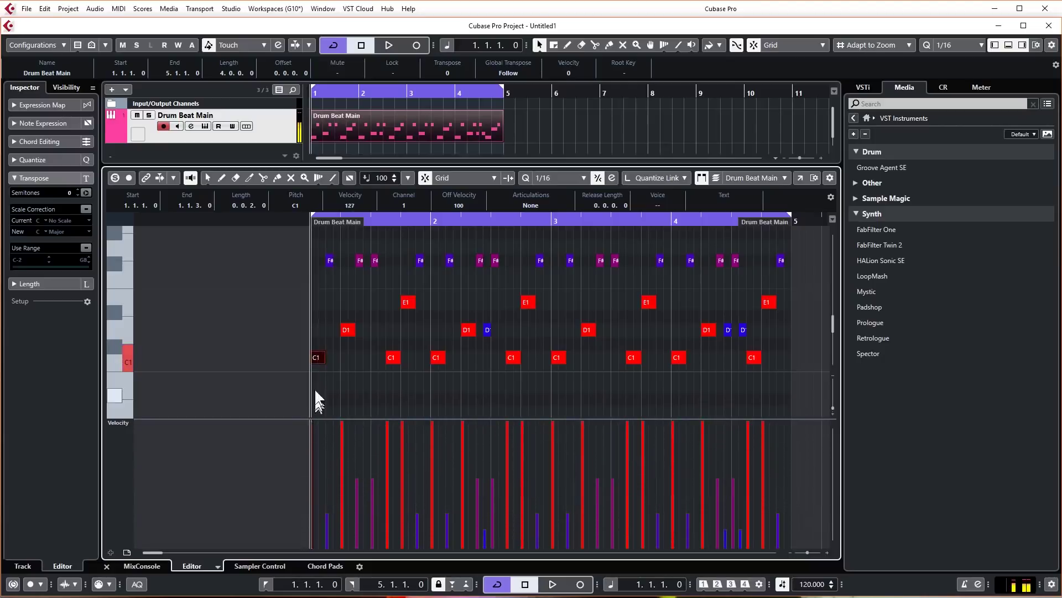
Select all eight C1 kick notes and reshape their velocities with the tilt and scale handles.
drag(256, 354, 781, 370)
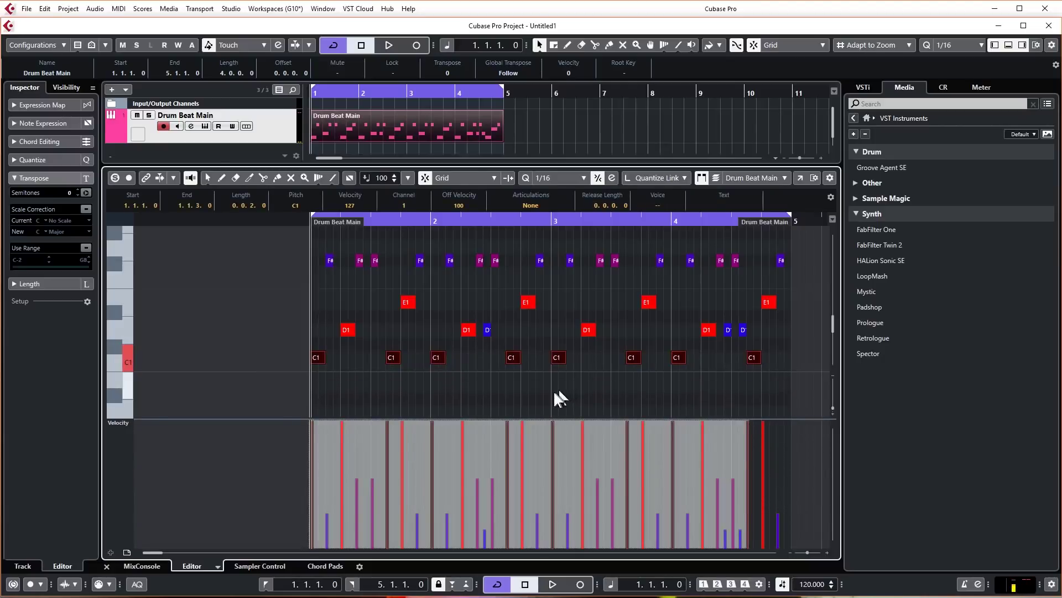
mouse_move(546, 422)
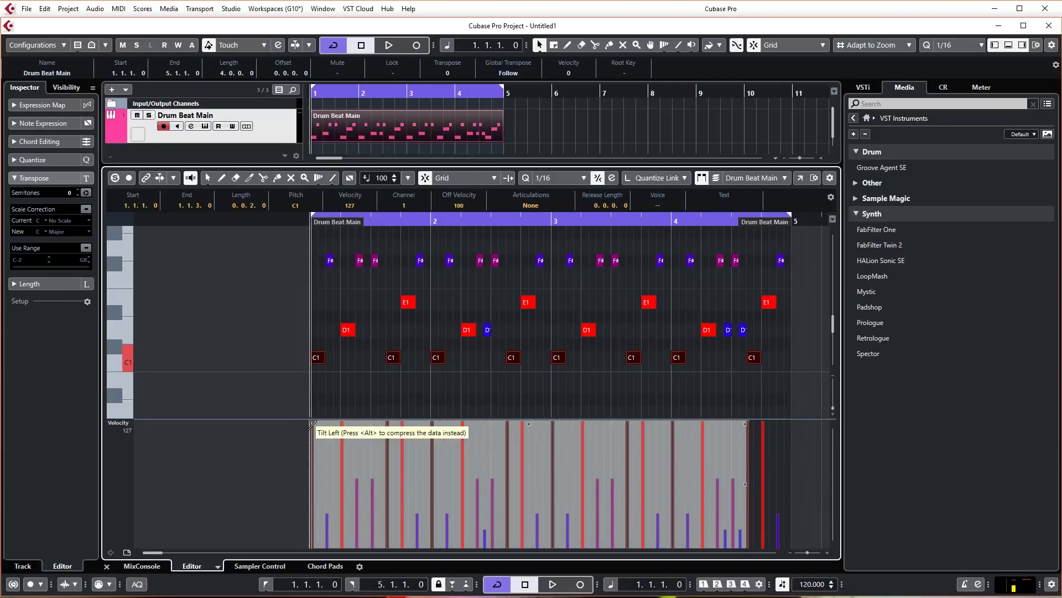
mouse_move(312, 424)
mouse_down()
mouse_move(305, 493)
mouse_move(309, 432)
mouse_up()
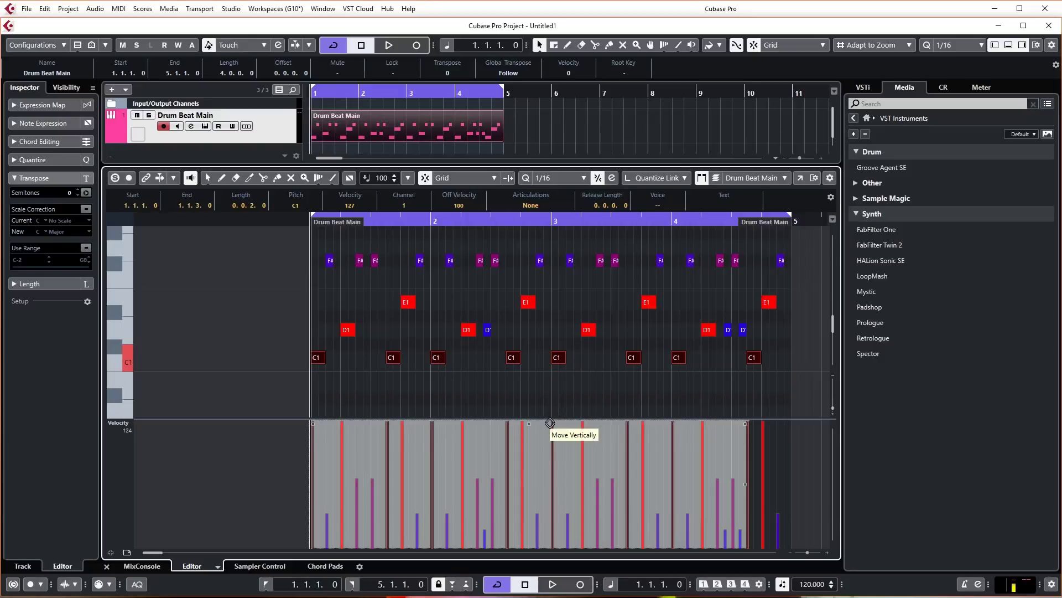
mouse_move(550, 423)
mouse_down()
mouse_move(548, 500)
mouse_move(546, 416)
mouse_up()
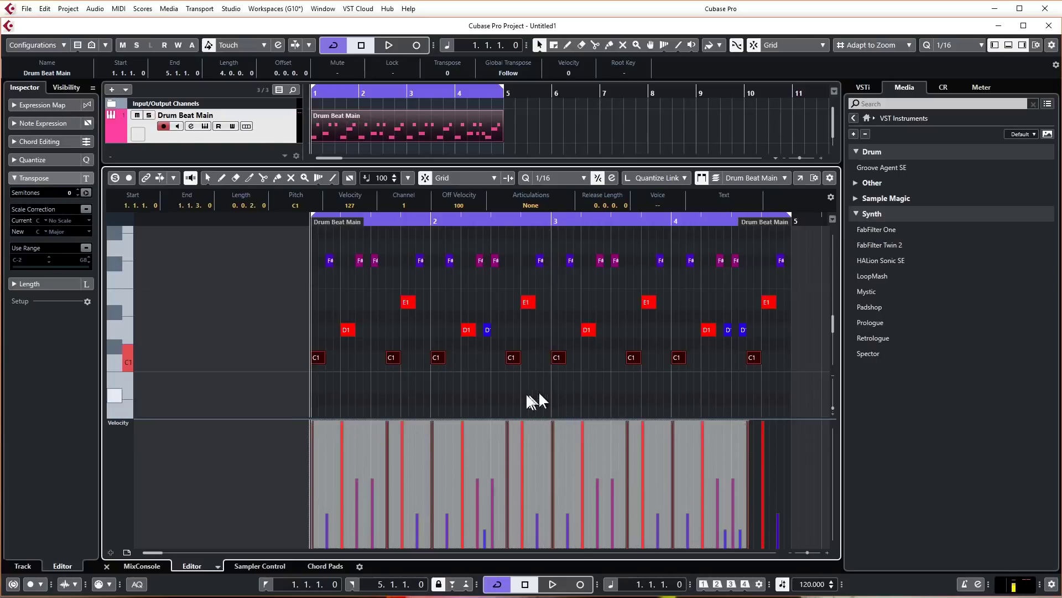
Deselect the notes and show the Key Editor in its own window, resized and zoomed to bars 1–13.
click(512, 381)
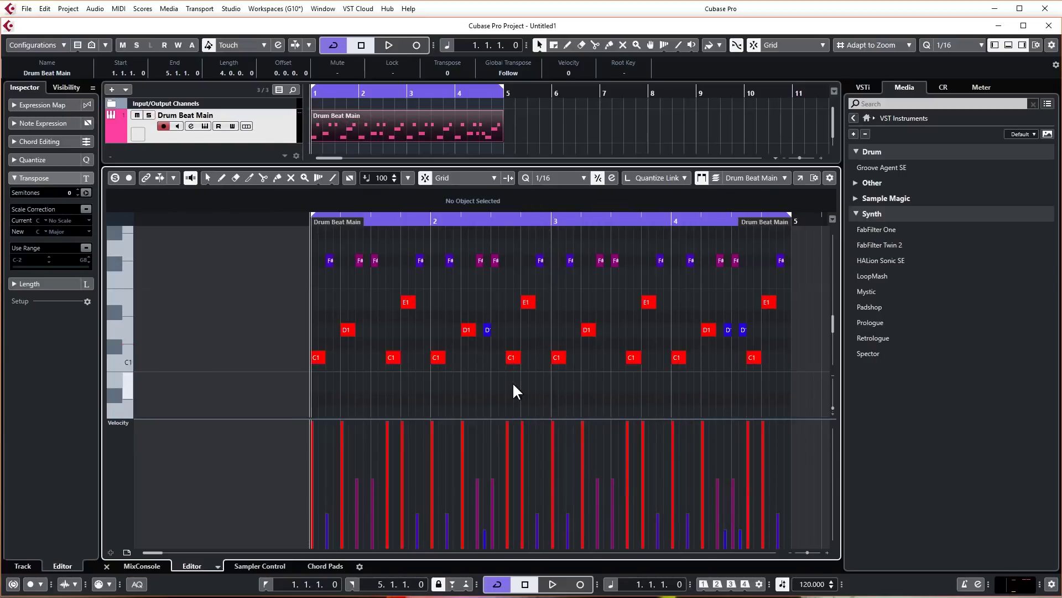
click(798, 178)
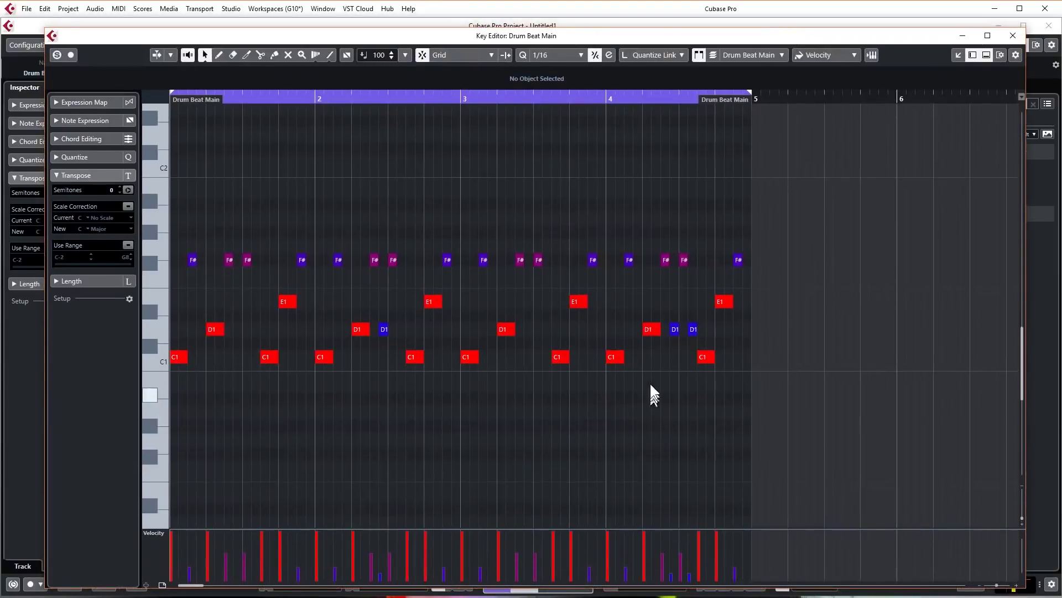
key(g)
key(g)
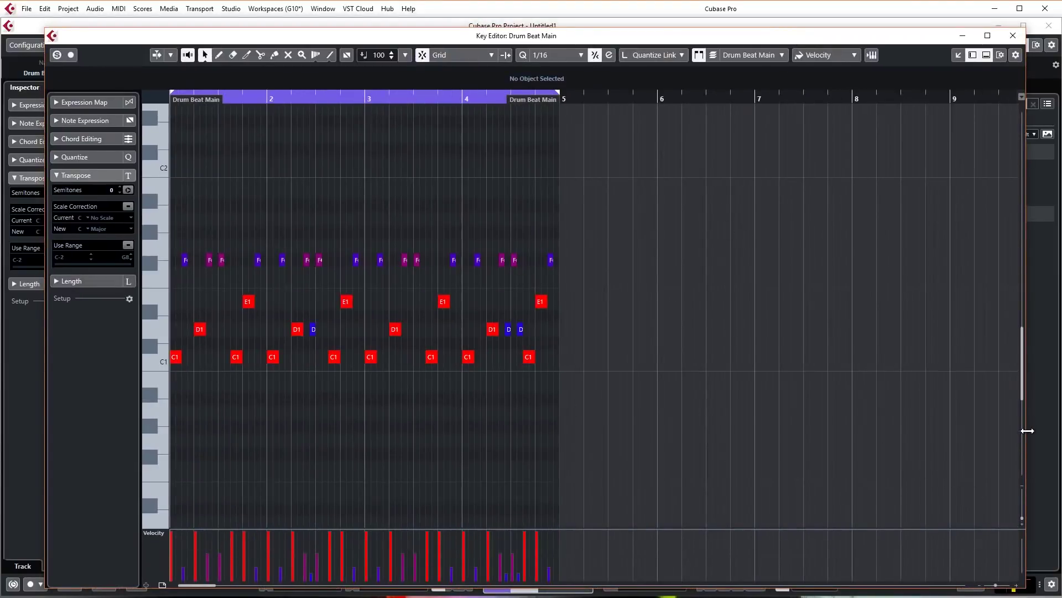
drag(1028, 431, 999, 365)
key(g)
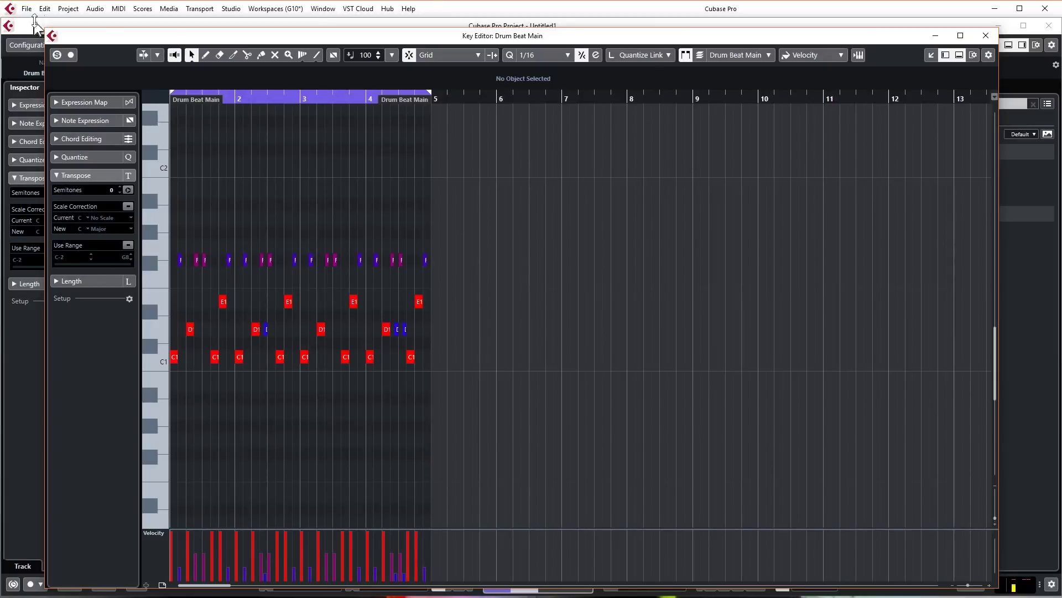
mouse_move(120, 38)
mouse_down()
mouse_move(522, 208)
mouse_move(519, 198)
mouse_move(314, 187)
mouse_move(125, 22)
mouse_up()
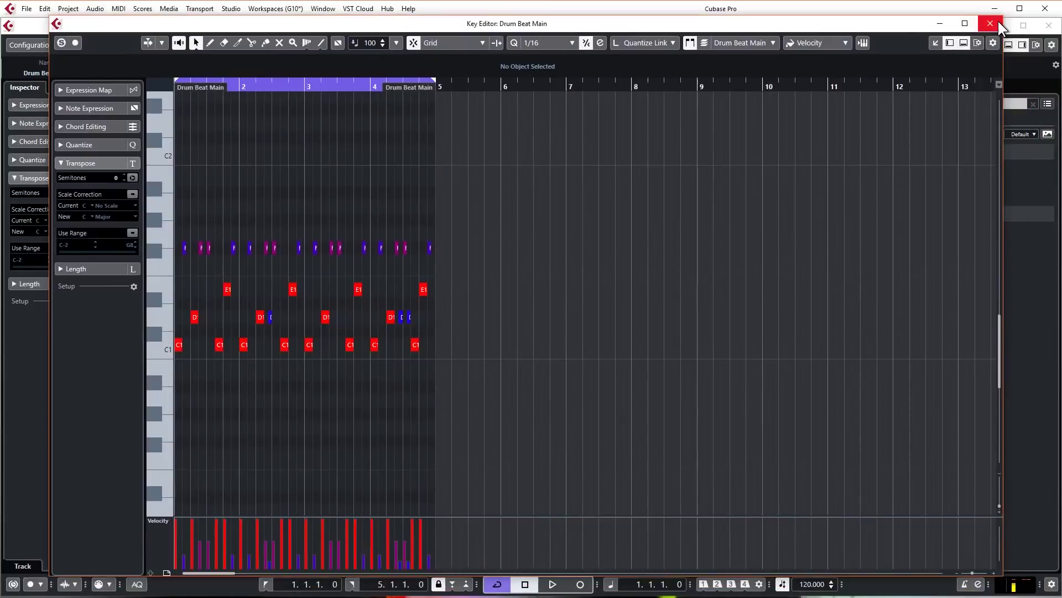
Close the floating Key Editor and select the first E1 snare note in the docked editor.
click(990, 23)
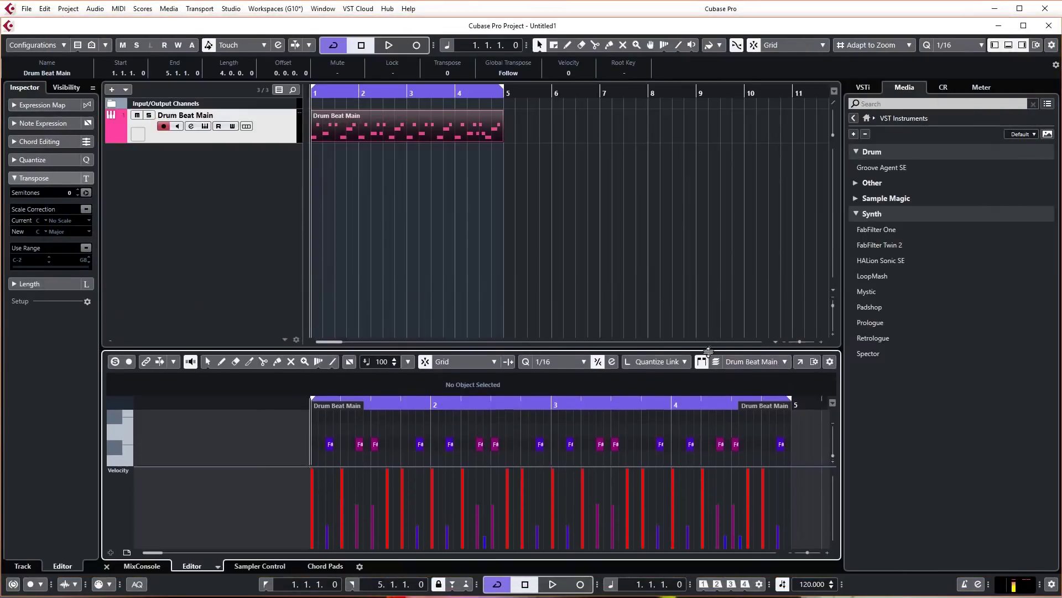
drag(387, 480, 391, 518)
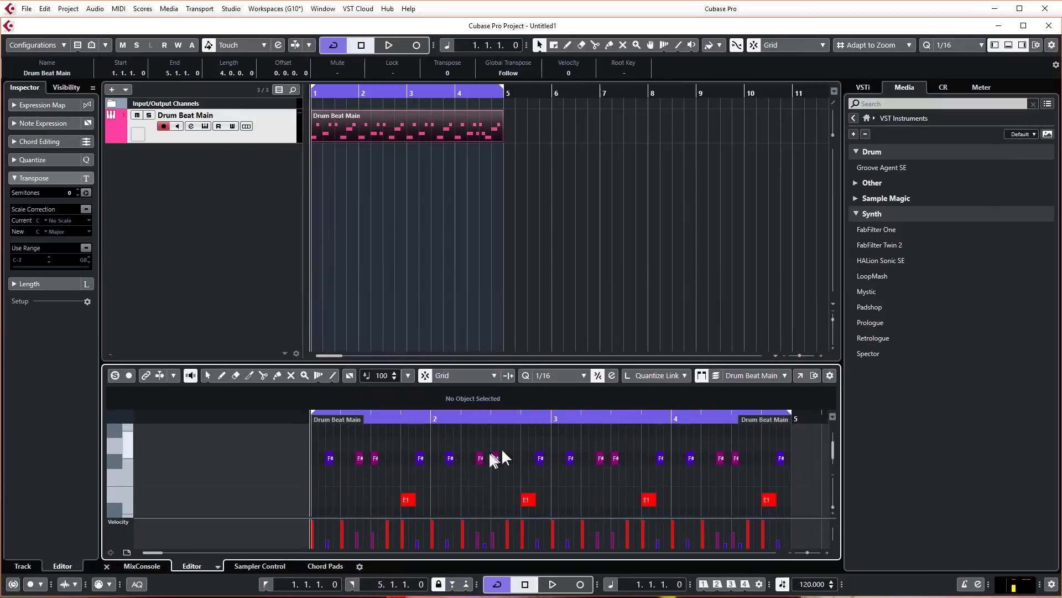
click(407, 497)
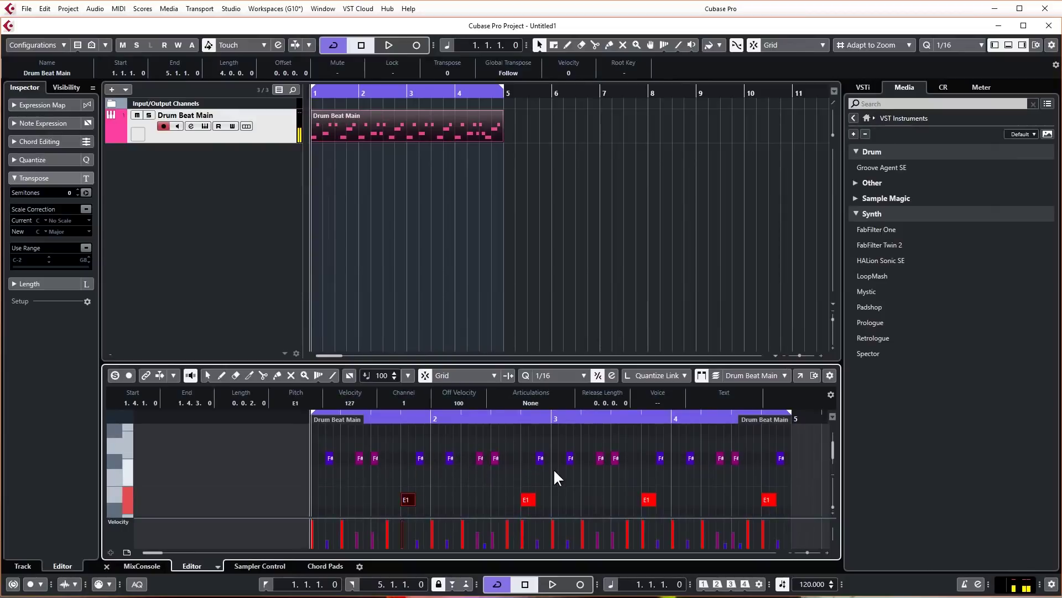
Expand the track inspector, select the Drum Beat Main part and open the MIDI menu.
click(352, 118)
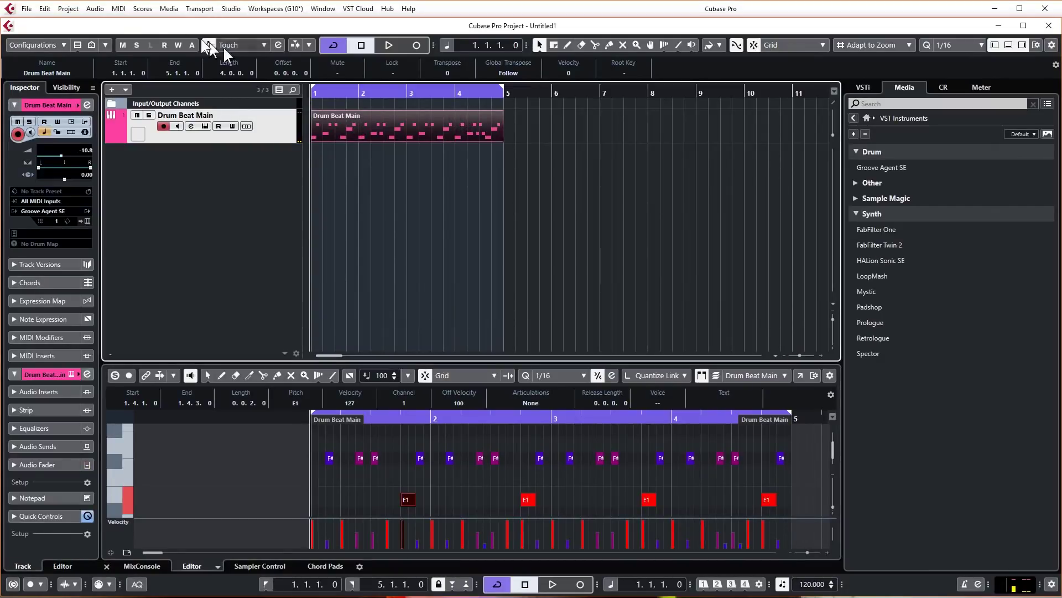
click(384, 133)
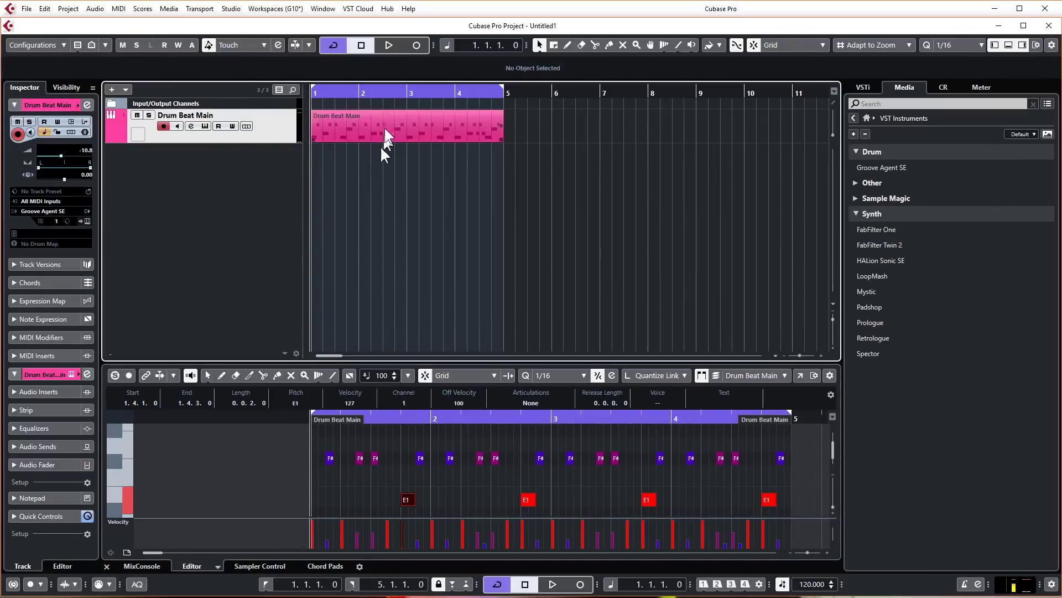
click(118, 9)
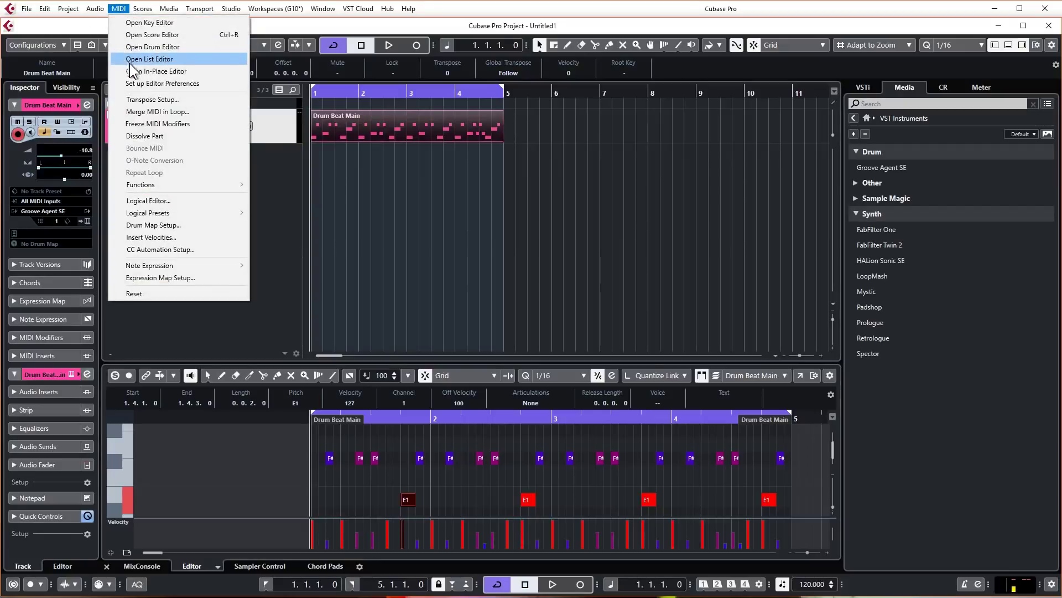
click(145, 49)
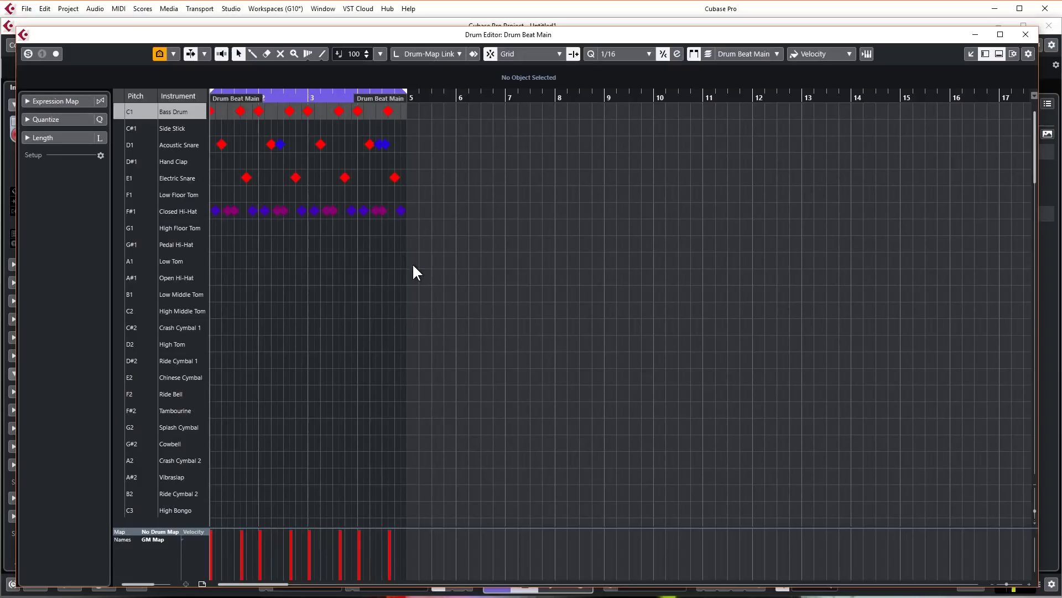
key(g)
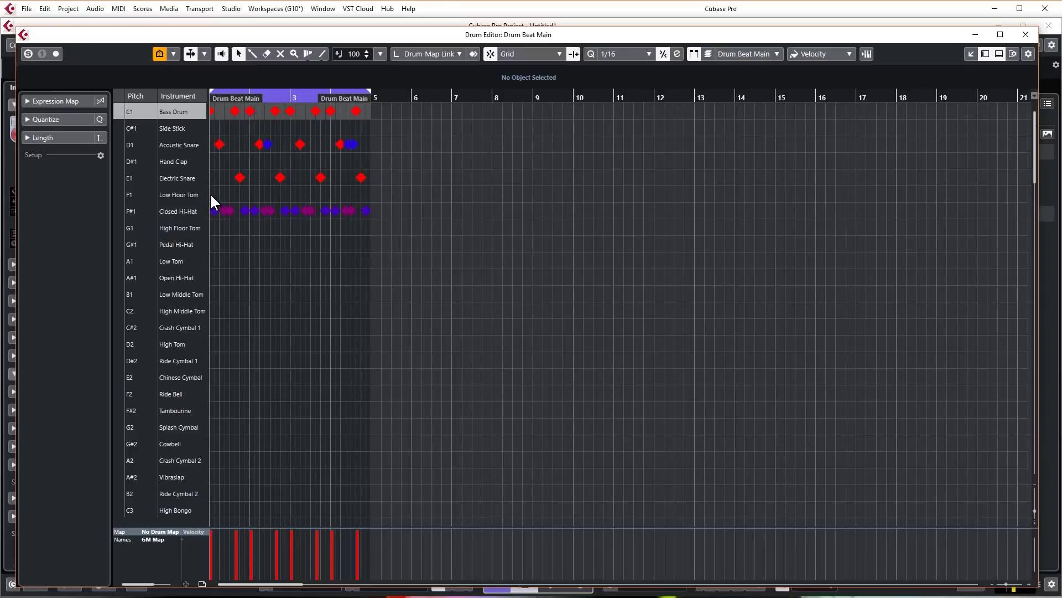
key(shift+f)
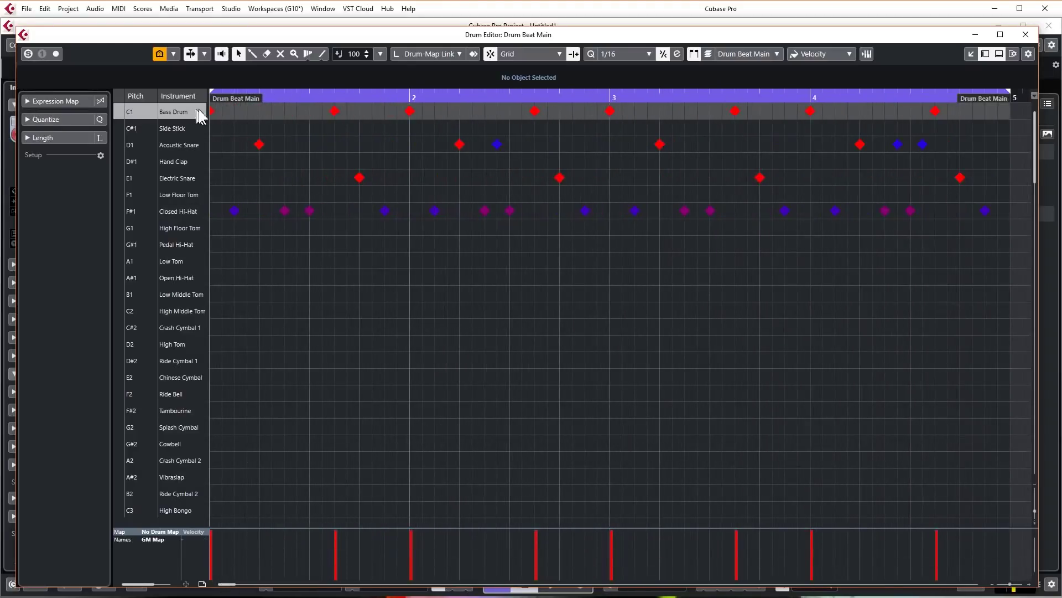
click(118, 124)
click(119, 141)
click(118, 161)
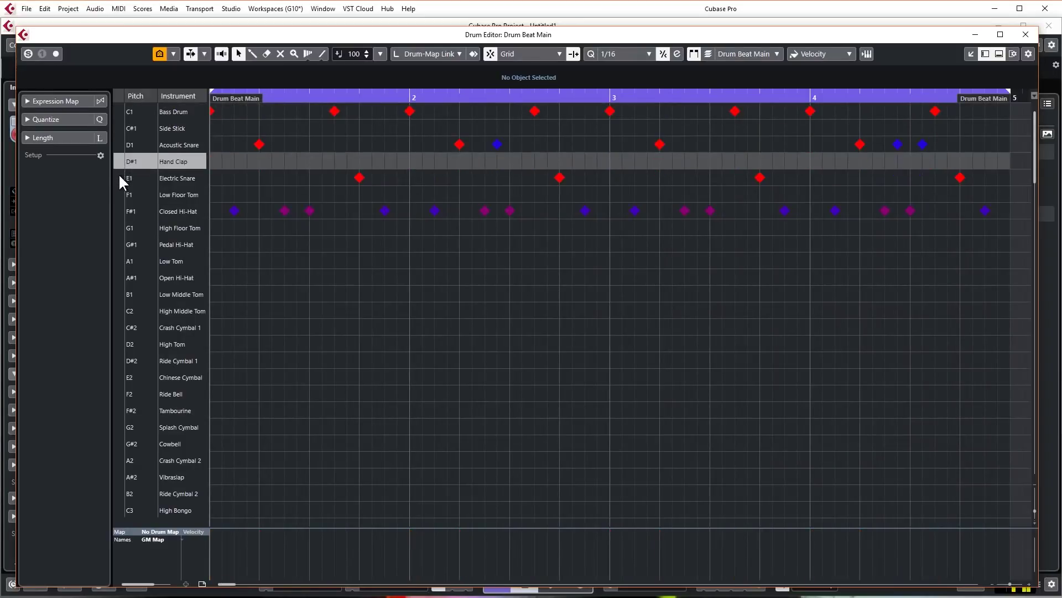
click(120, 177)
click(119, 194)
click(120, 210)
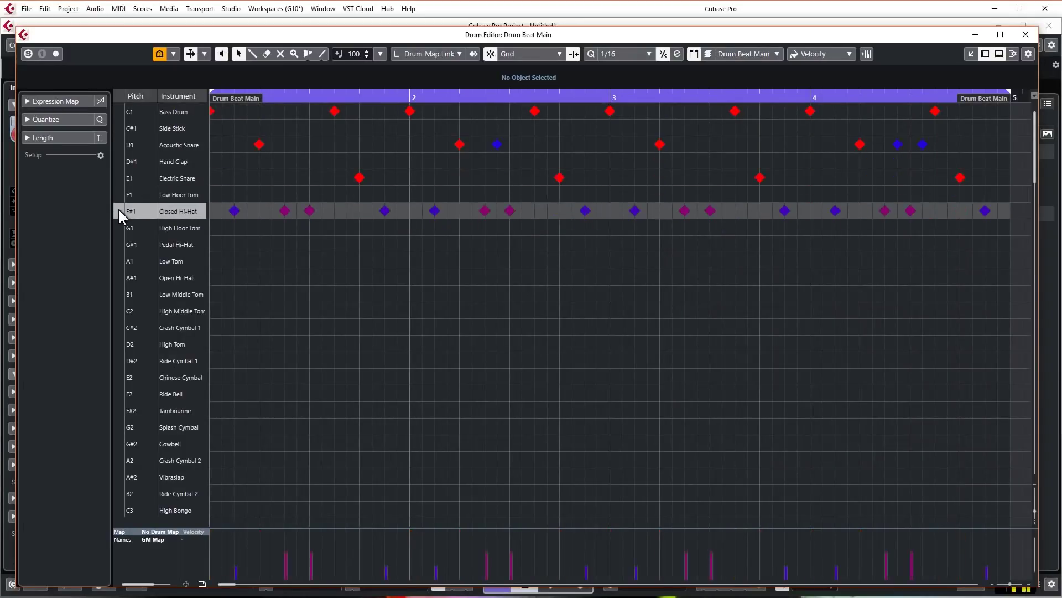
click(117, 110)
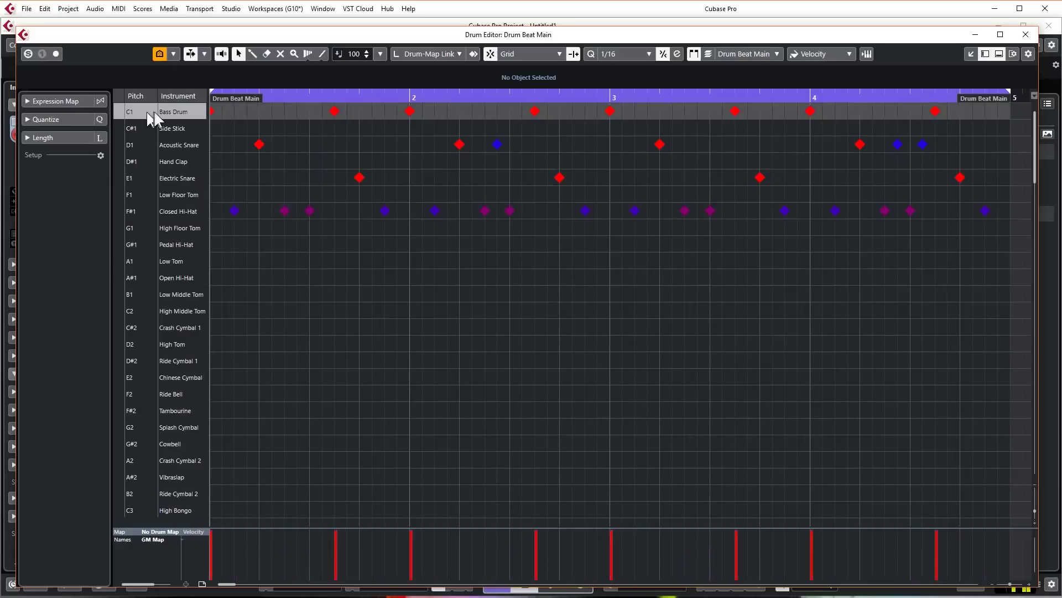
click(214, 111)
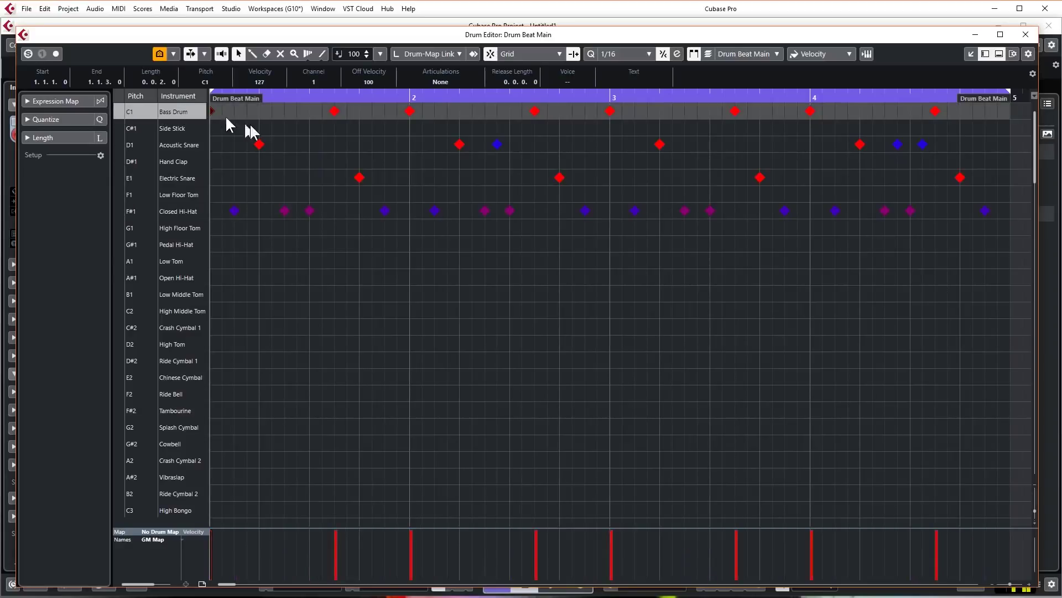
click(259, 145)
click(334, 111)
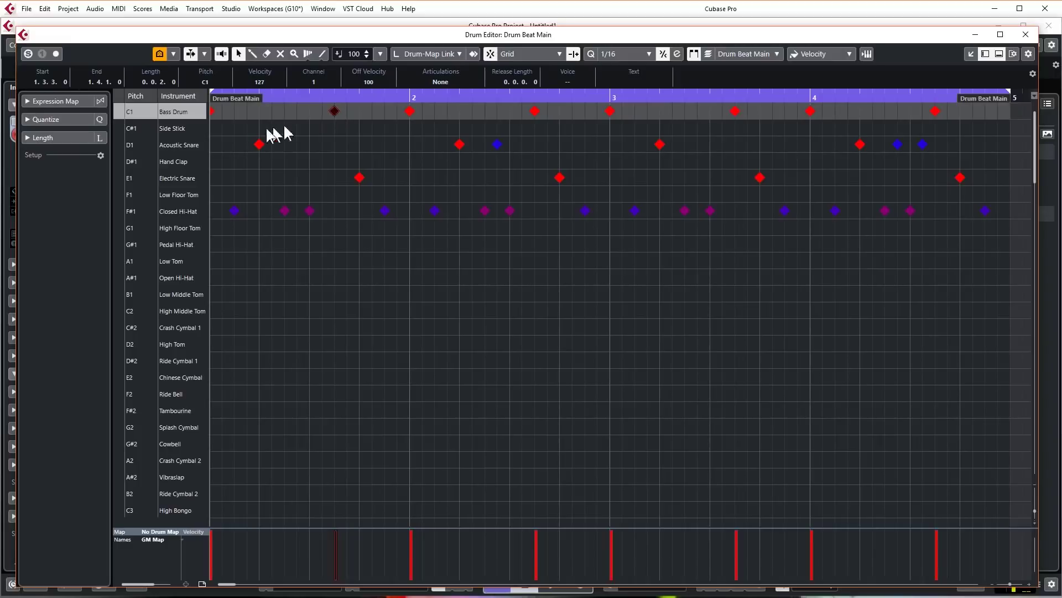
click(259, 144)
click(213, 111)
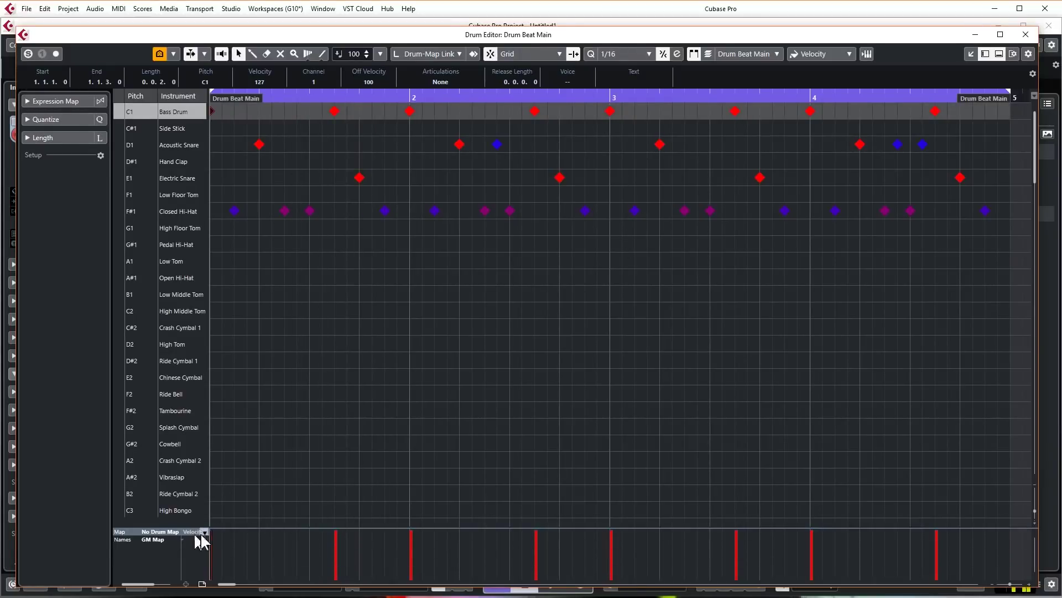
Make the velocity lane taller and compare Closed Hi-Hat, Electric Snare and Bass Drum note velocities.
drag(232, 527, 235, 424)
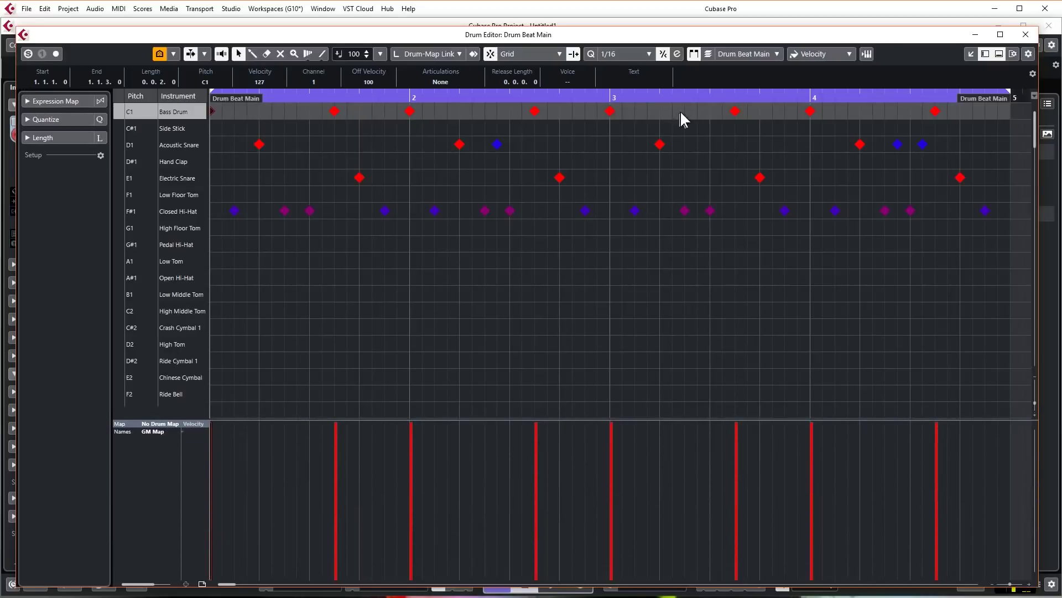
click(435, 211)
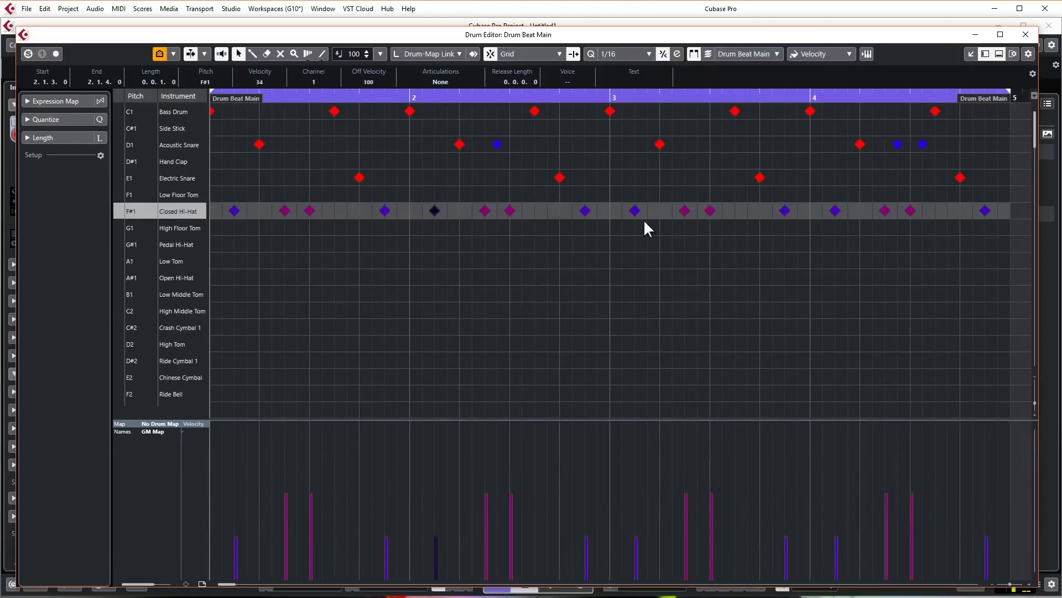
click(559, 177)
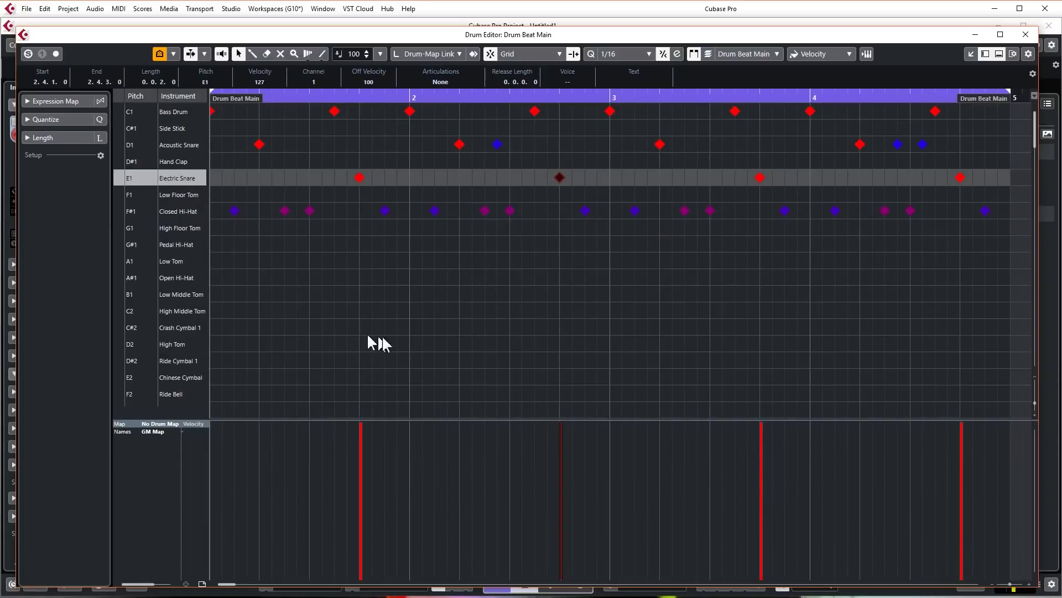
click(334, 111)
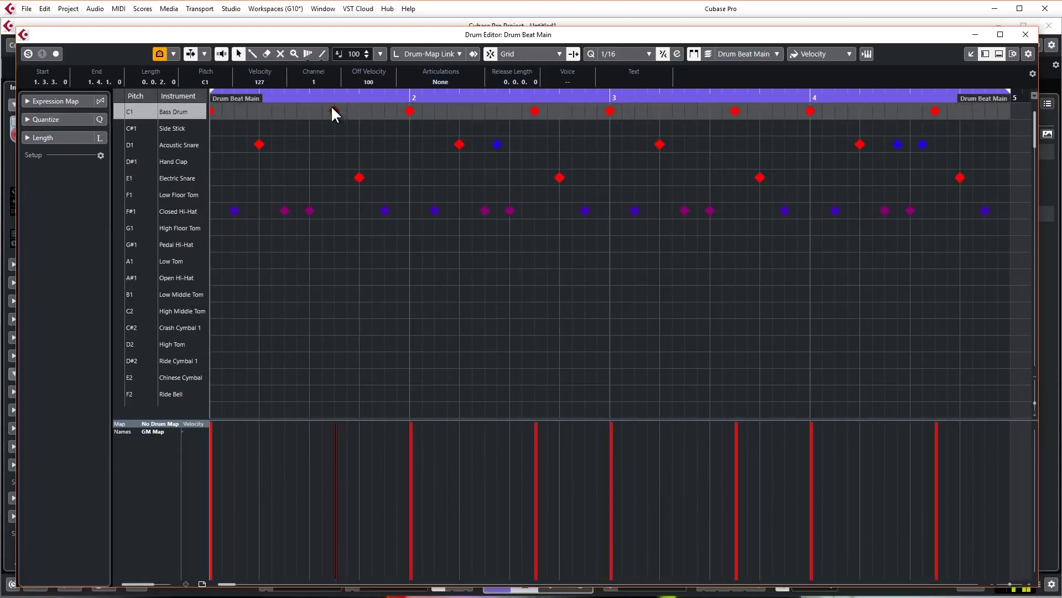
click(410, 111)
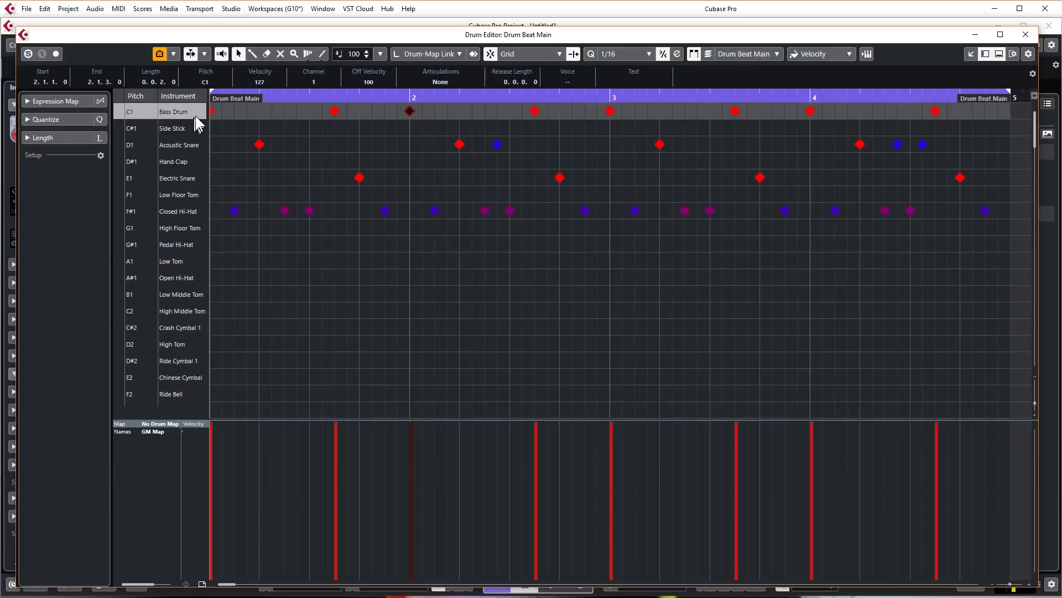
click(119, 110)
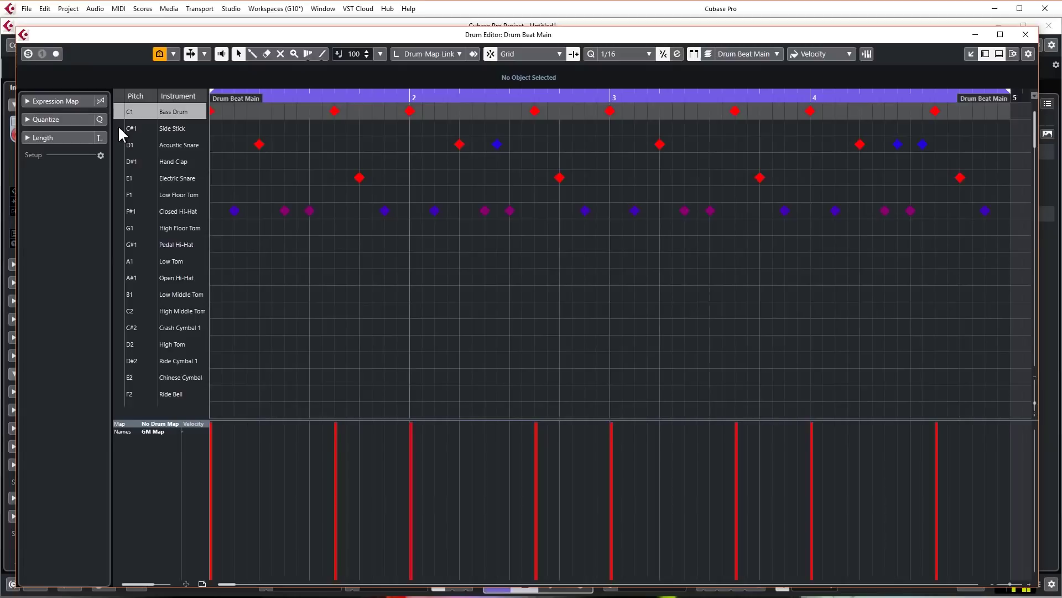
click(119, 127)
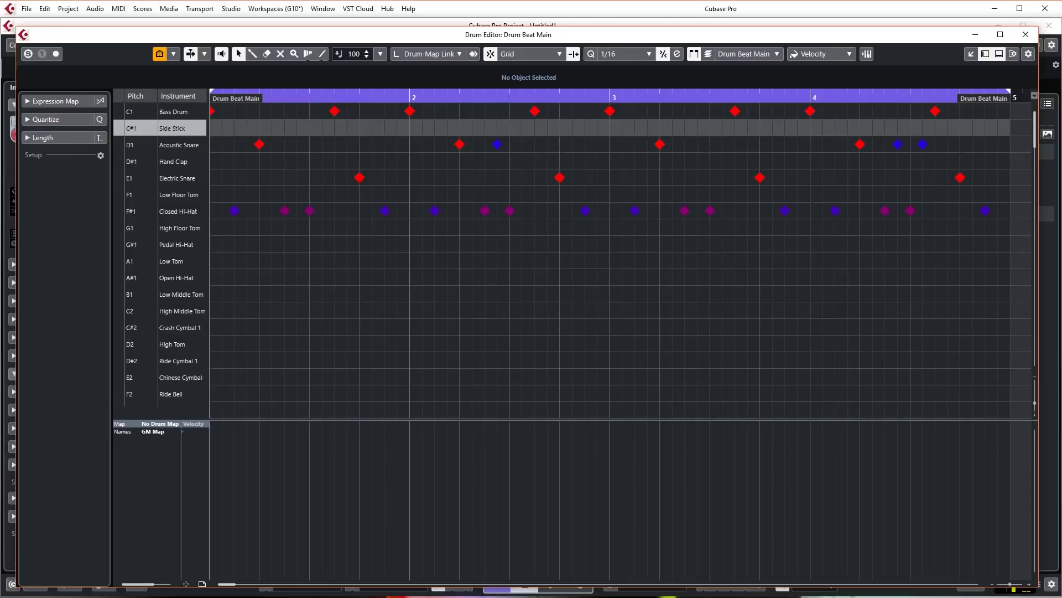
Close the Drum Editor and choose Create Drum Map from Instrument in the track Inspector.
click(1026, 38)
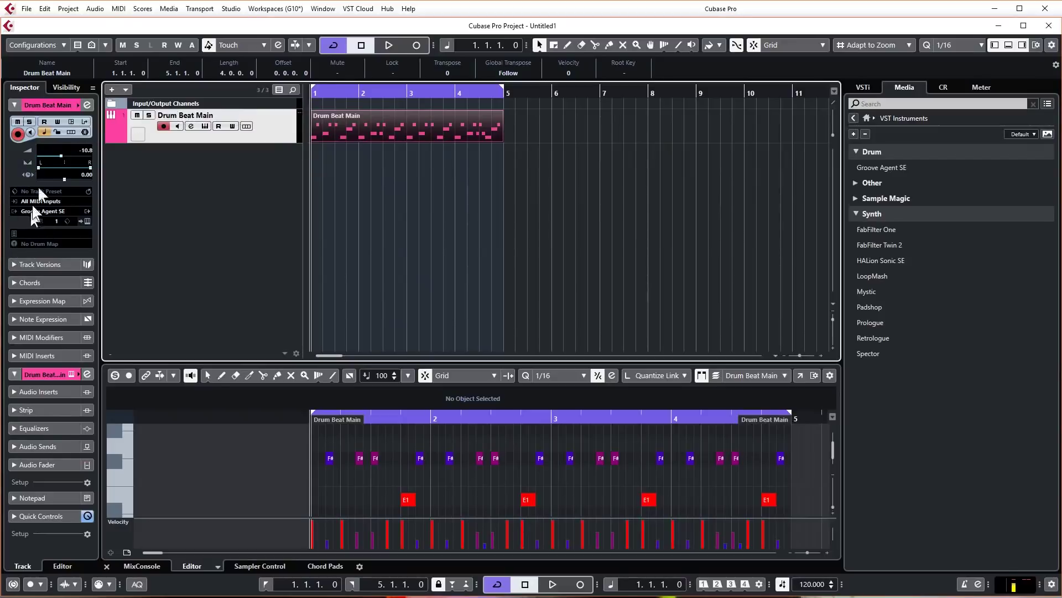
click(994, 45)
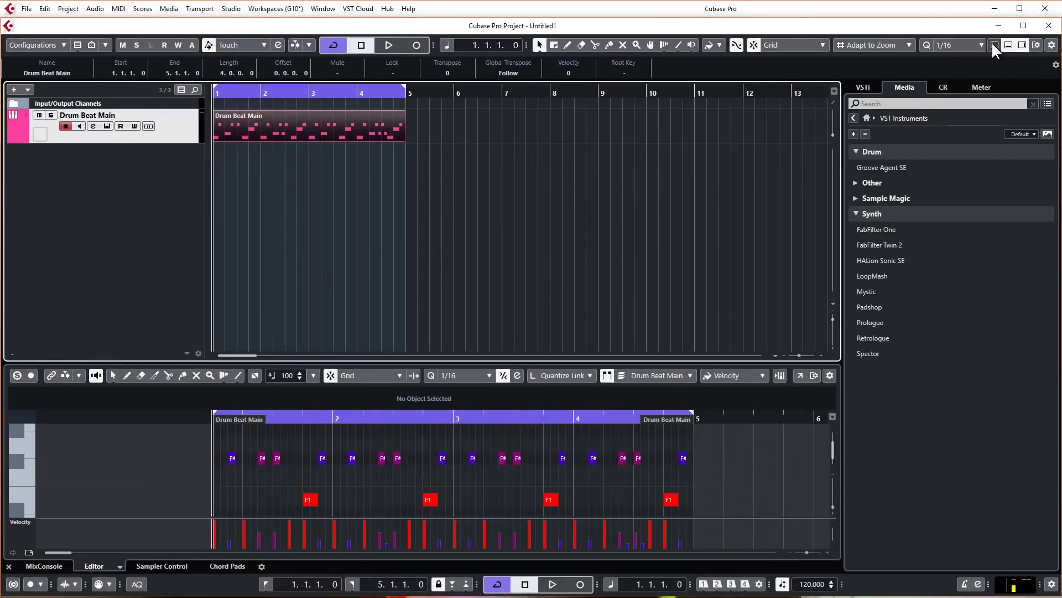
click(993, 44)
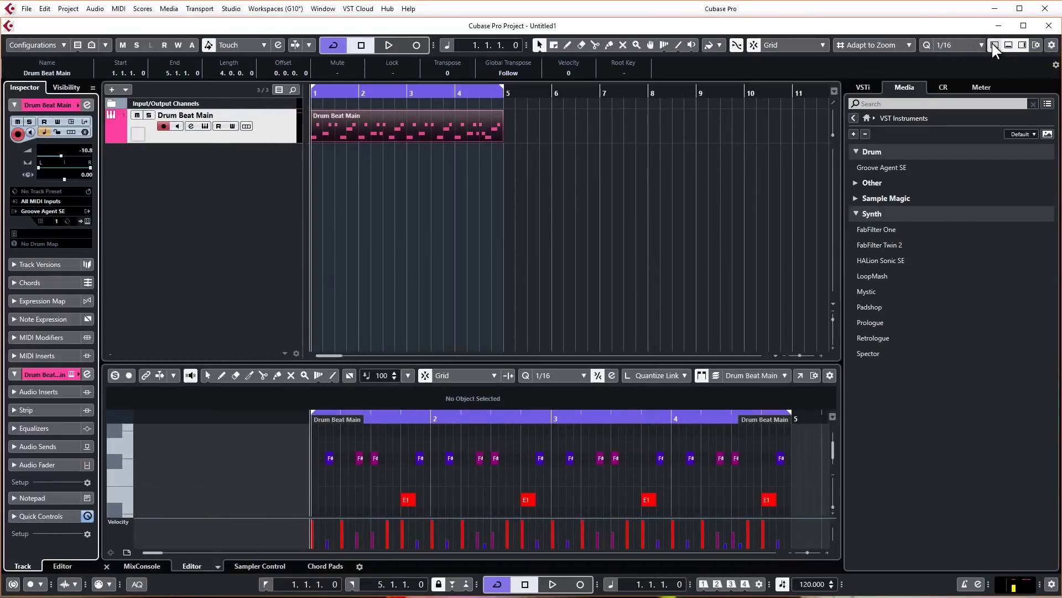
click(55, 103)
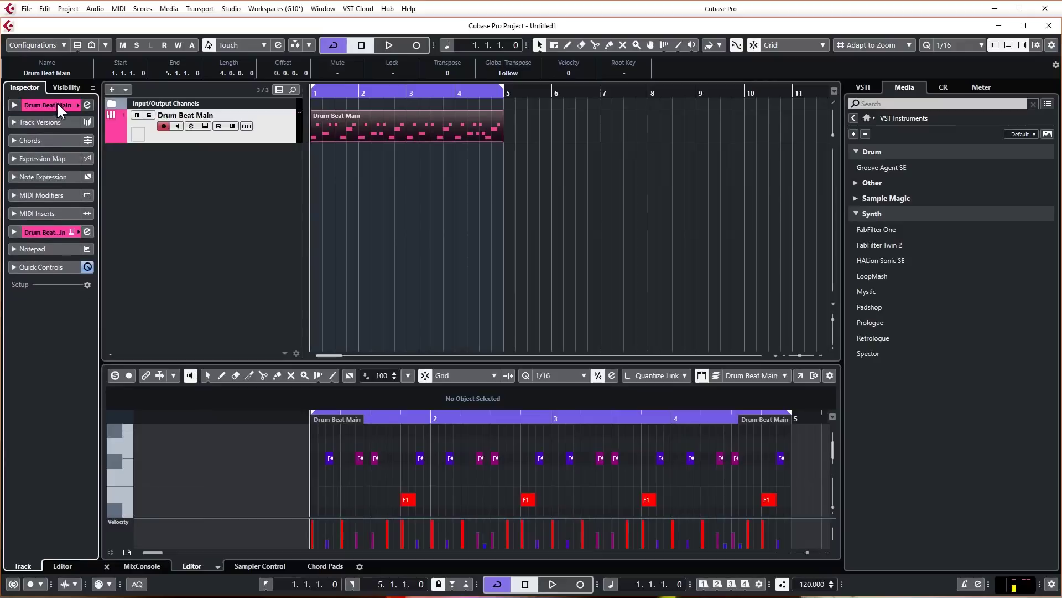
click(56, 102)
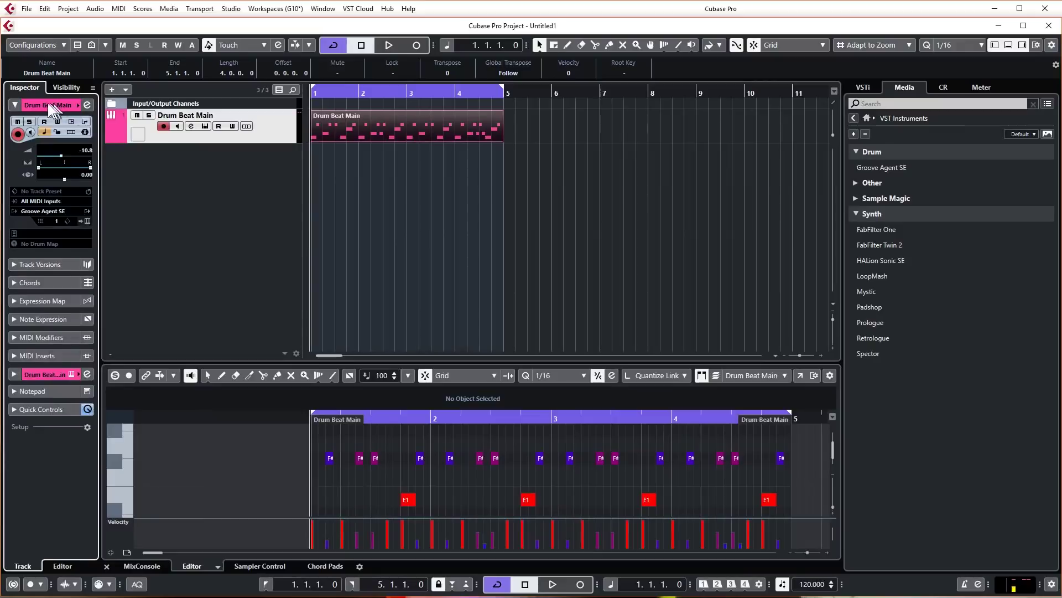
click(45, 246)
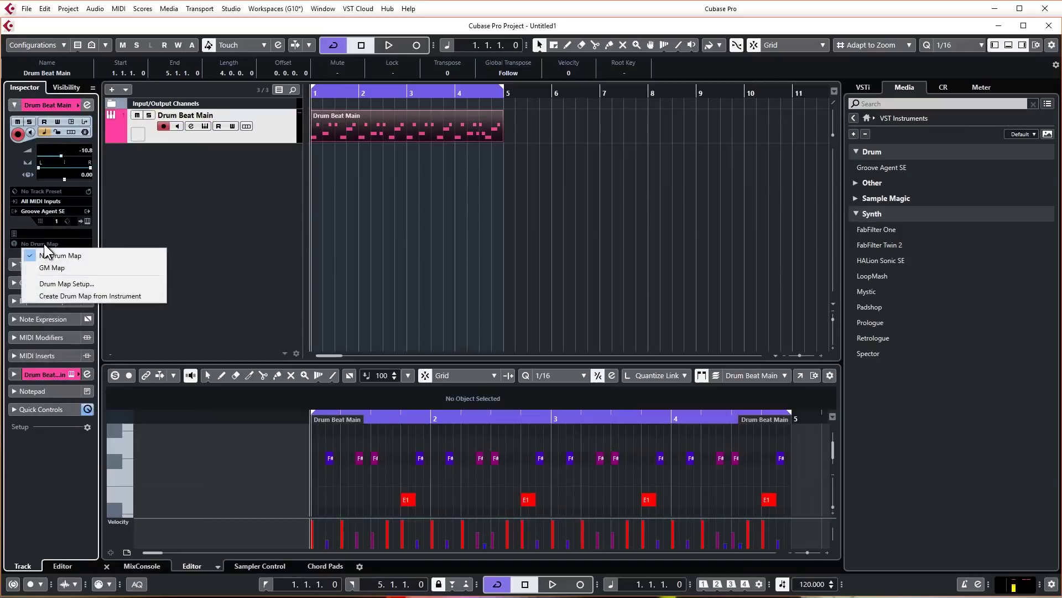
click(48, 294)
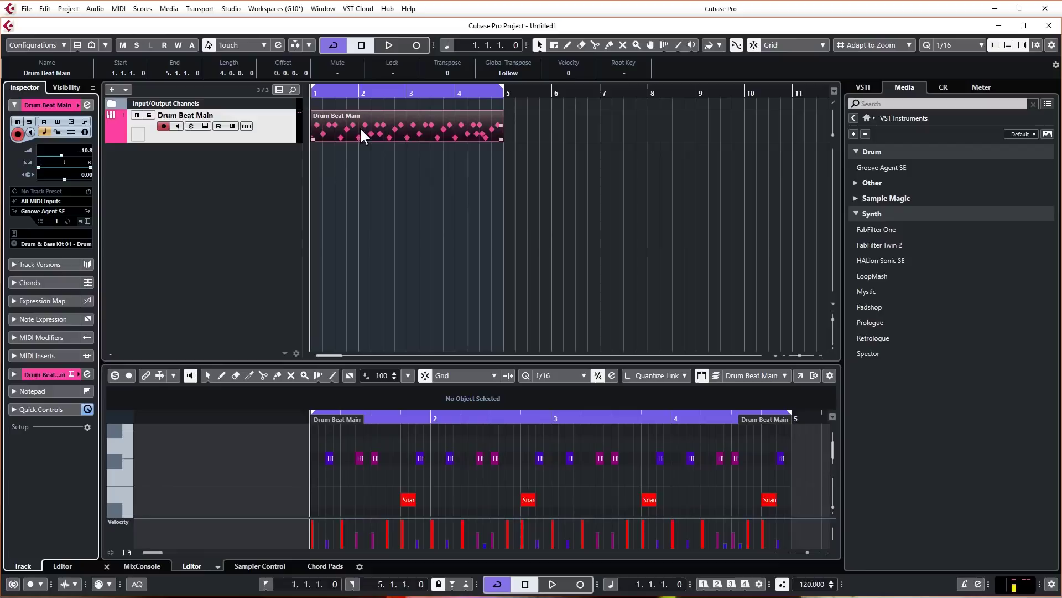
double_click(399, 126)
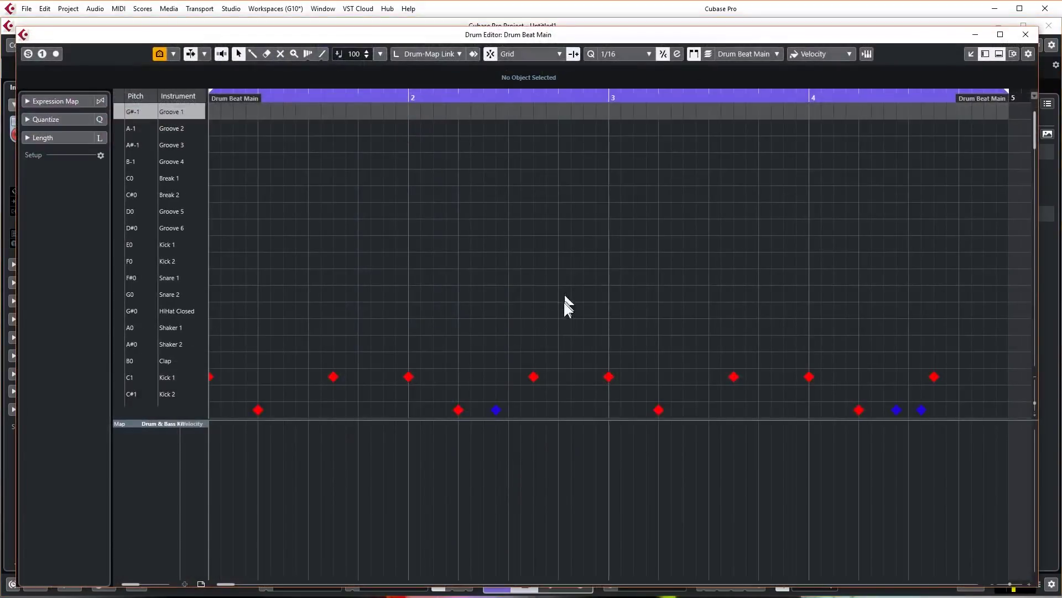
key(g)
scroll(376, 315, down, 4)
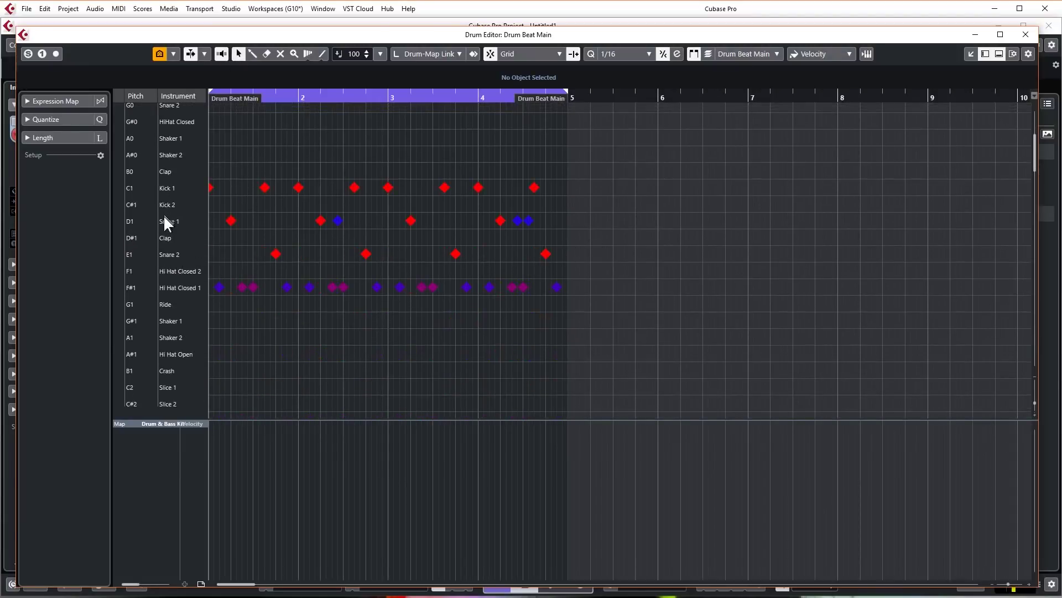
click(116, 188)
click(117, 202)
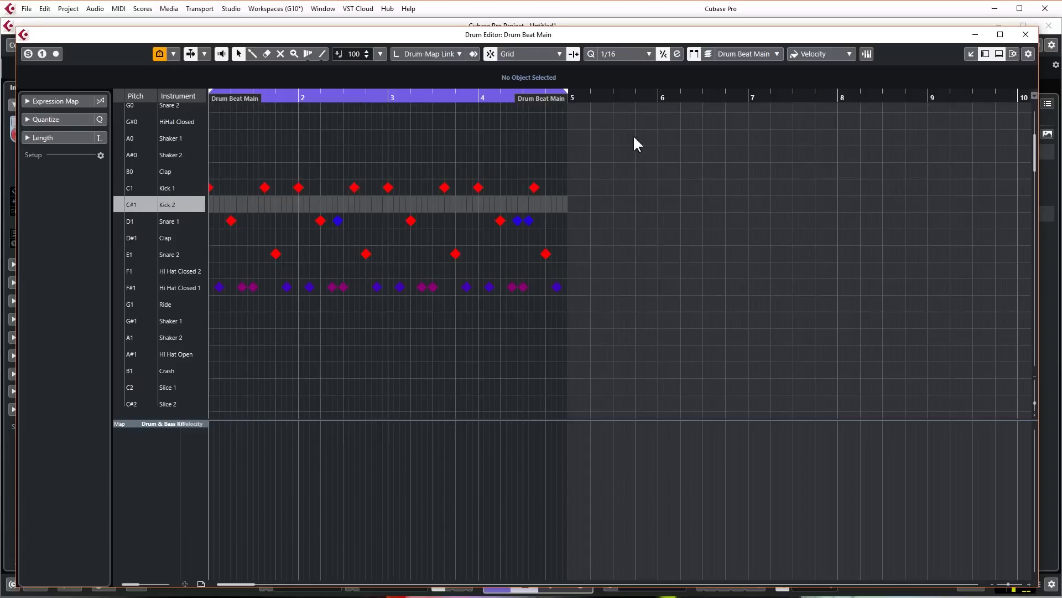
scroll(249, 310, down, 3)
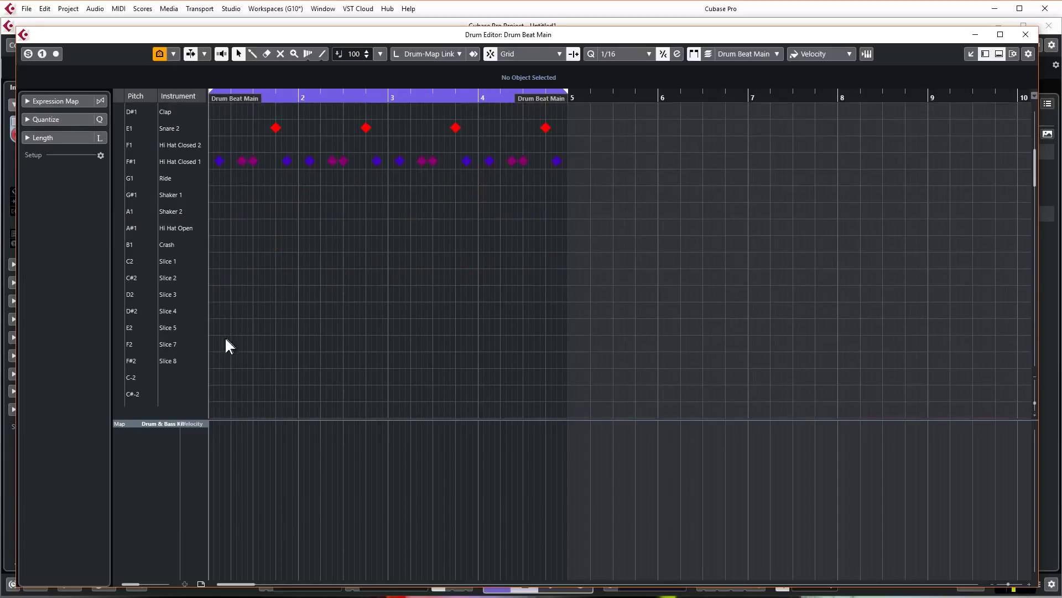
click(114, 356)
click(115, 339)
click(115, 327)
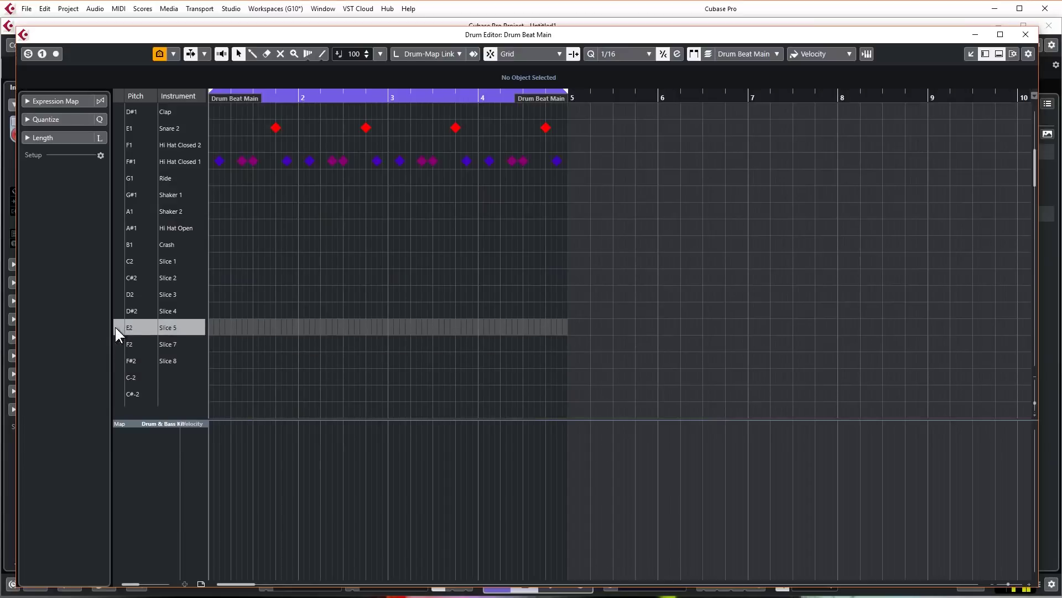
click(118, 340)
click(120, 354)
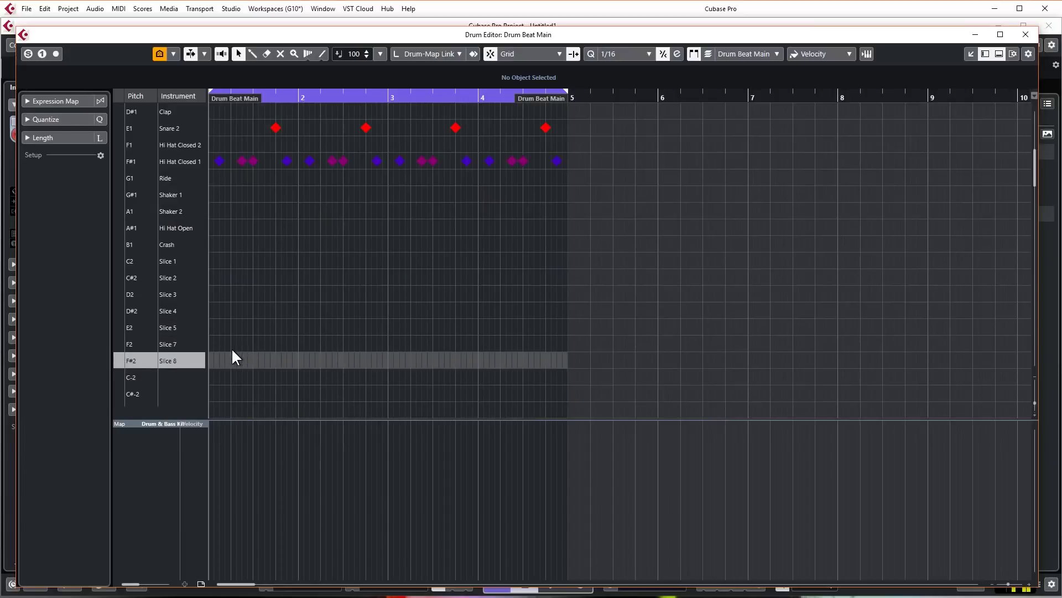
drag(232, 368, 234, 362)
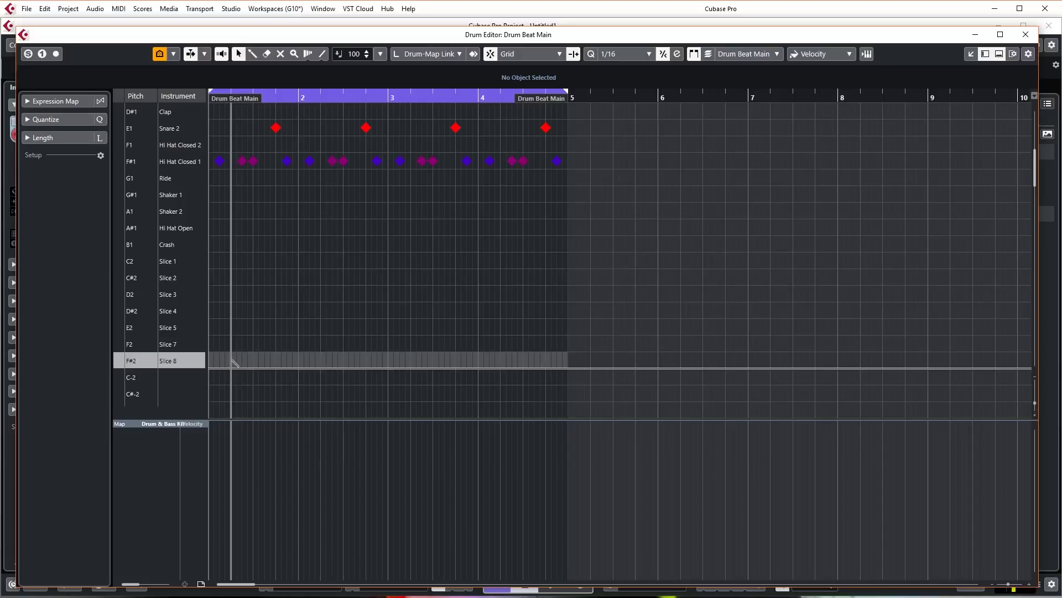
Add Slice 8 hats on beats 1.2 and 2.2 and Slice 7 hats on beats 1.4 and 2.4.
click(231, 361)
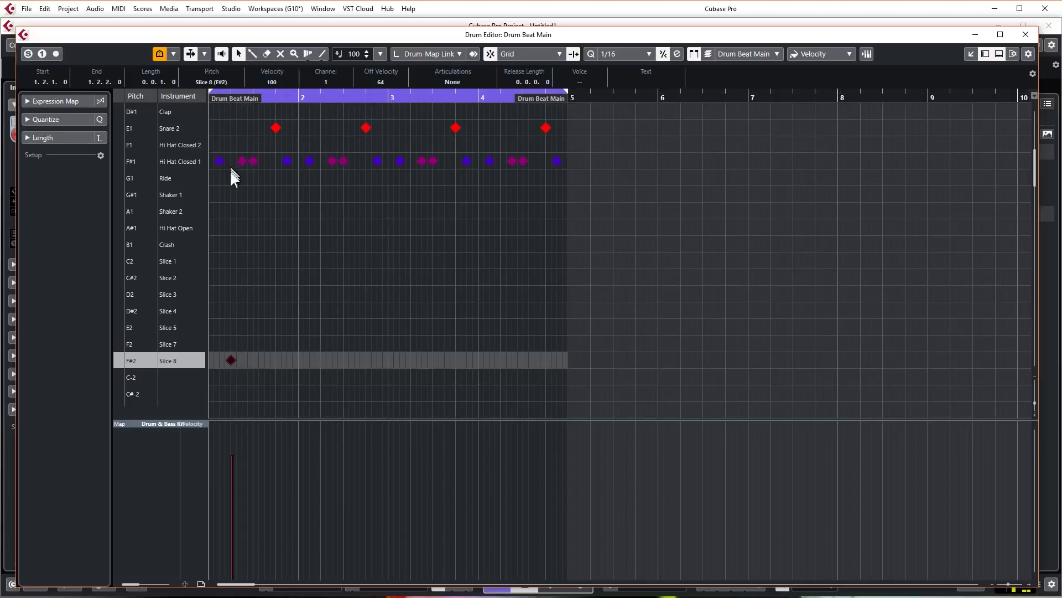
scroll(234, 216, up, 3)
click(230, 220)
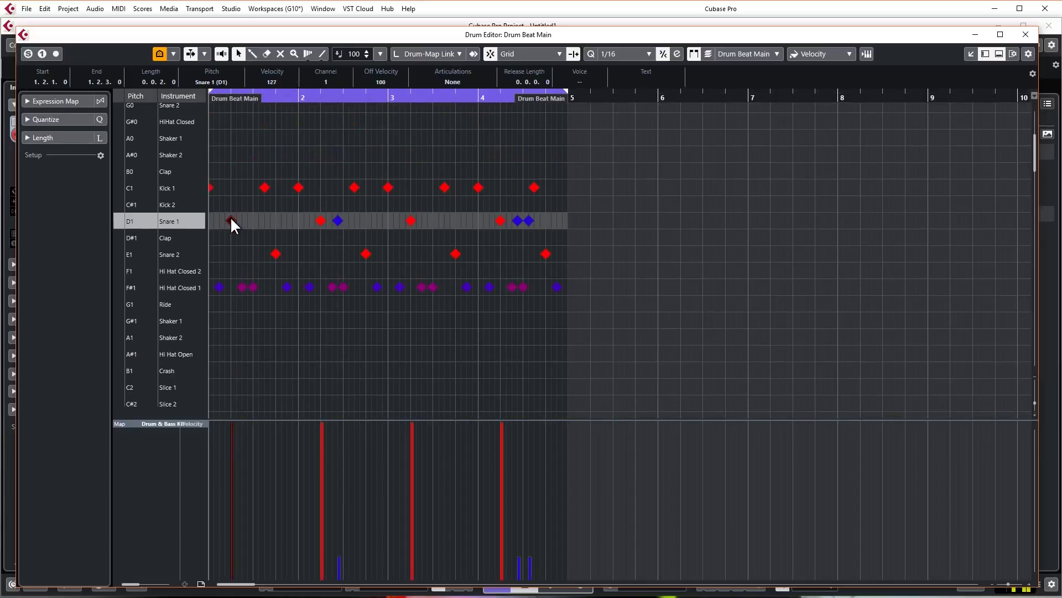
click(275, 254)
scroll(274, 275, down, 3)
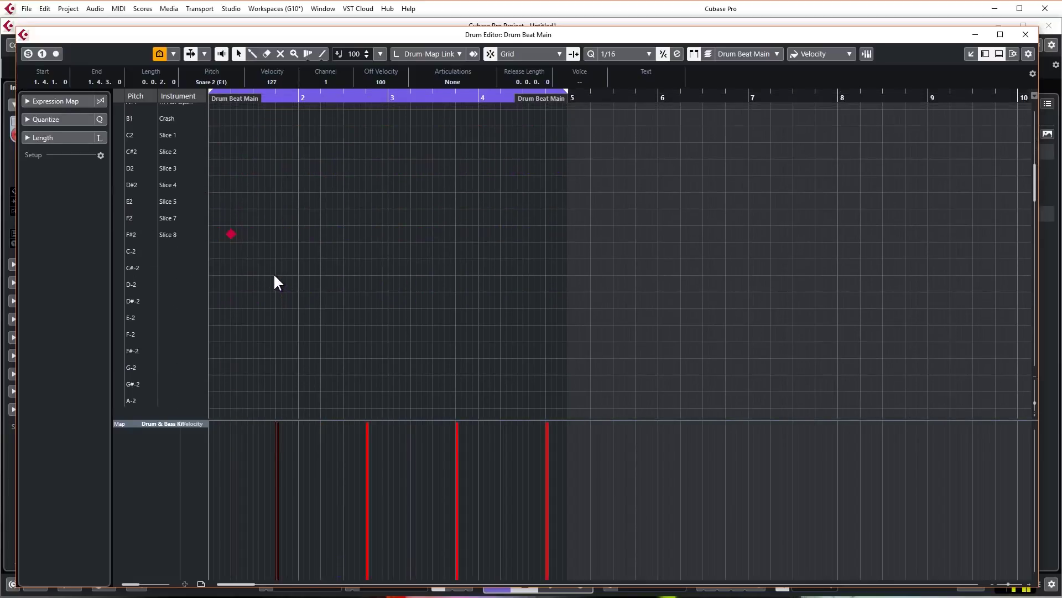
scroll(276, 282, up, 2)
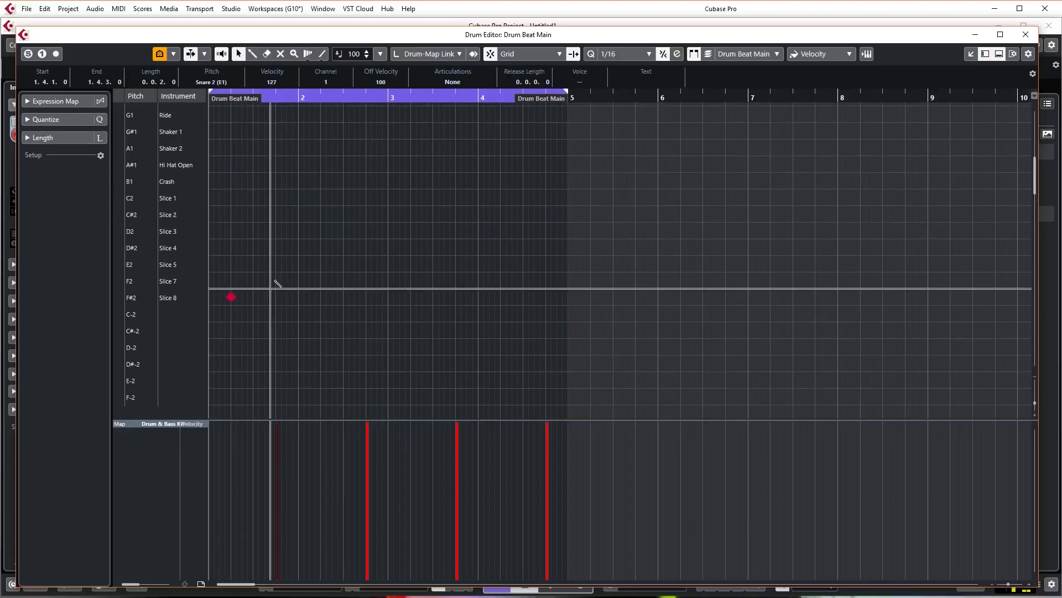
click(276, 280)
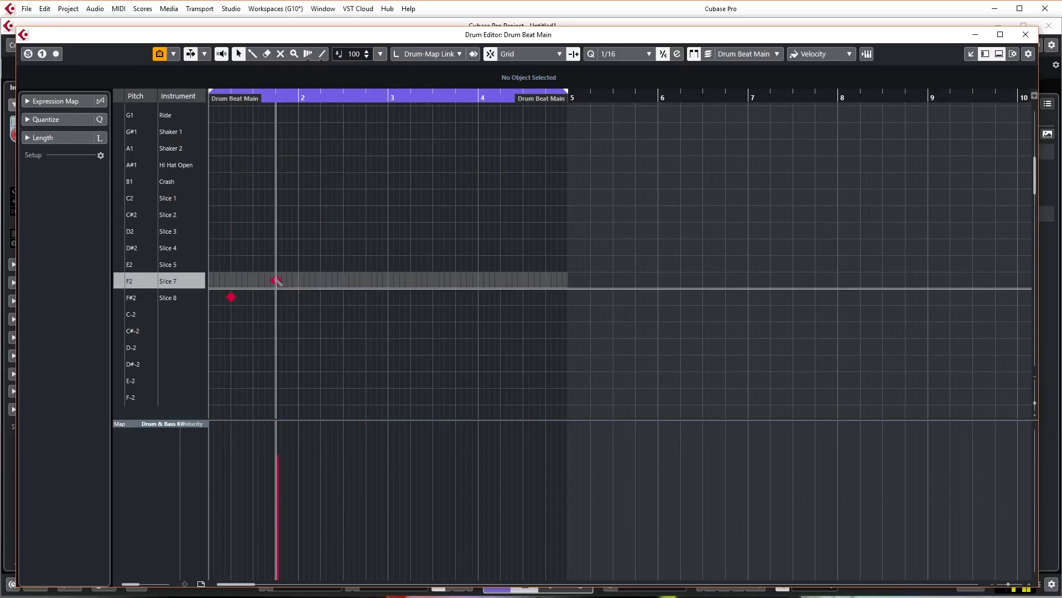
click(321, 297)
click(366, 281)
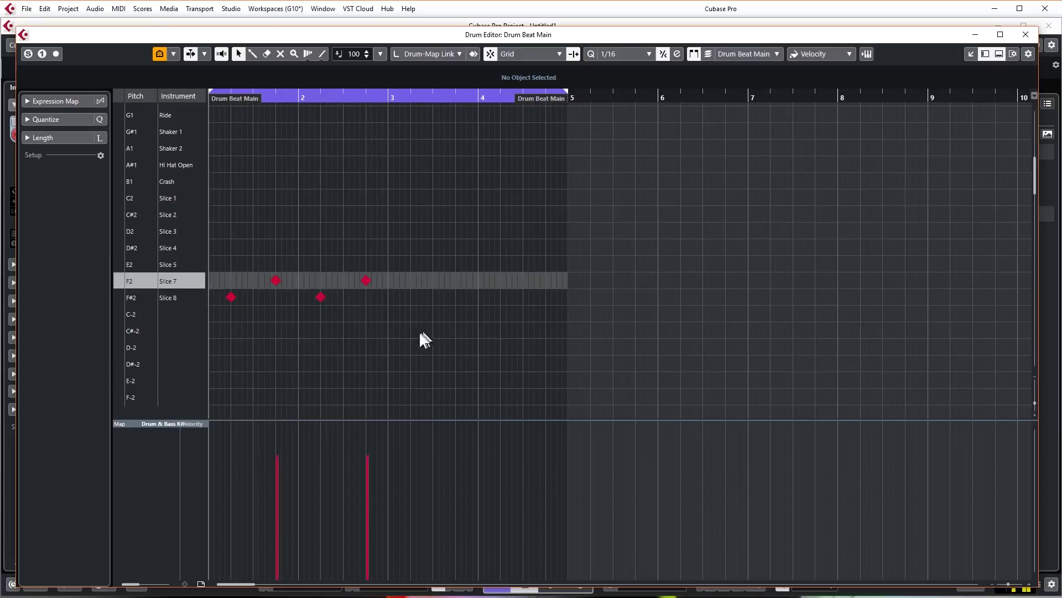
Copy the four new hat notes into bar 3, play back, and select all eight.
drag(421, 332, 213, 234)
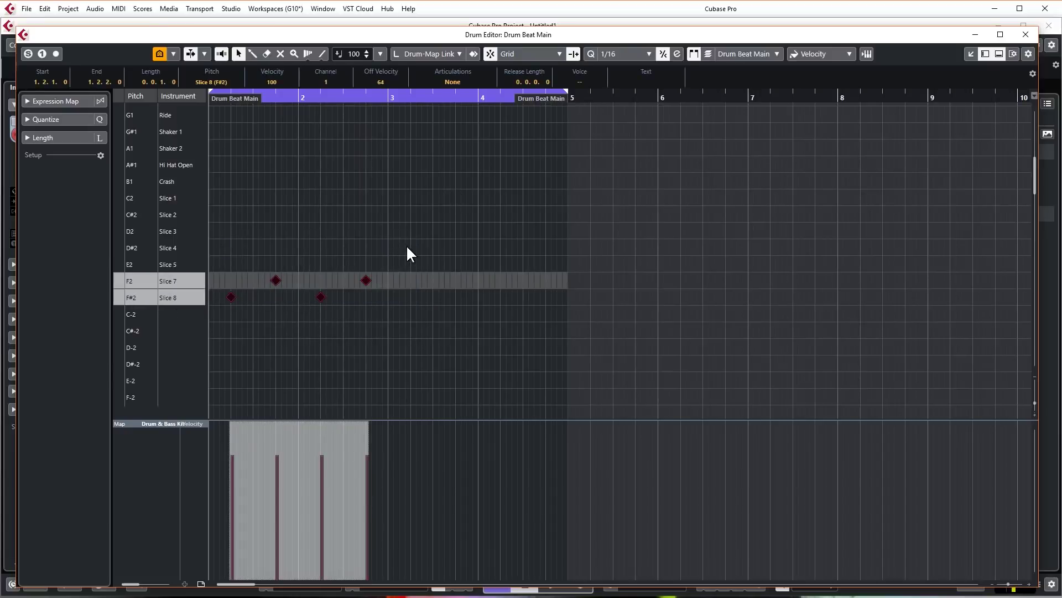
click(412, 98)
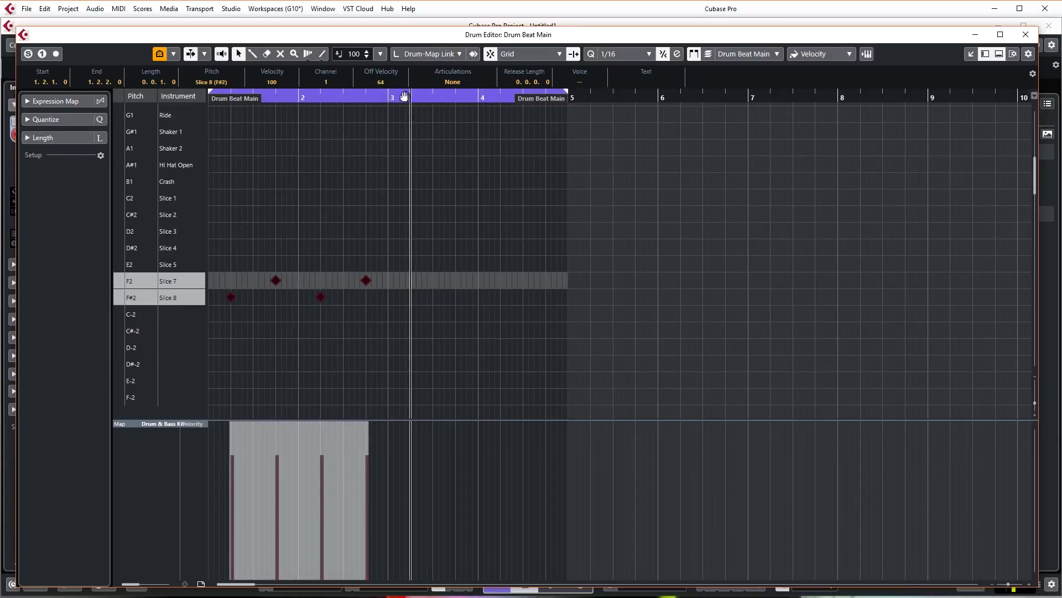
scroll(415, 205, up, 5)
click(410, 221)
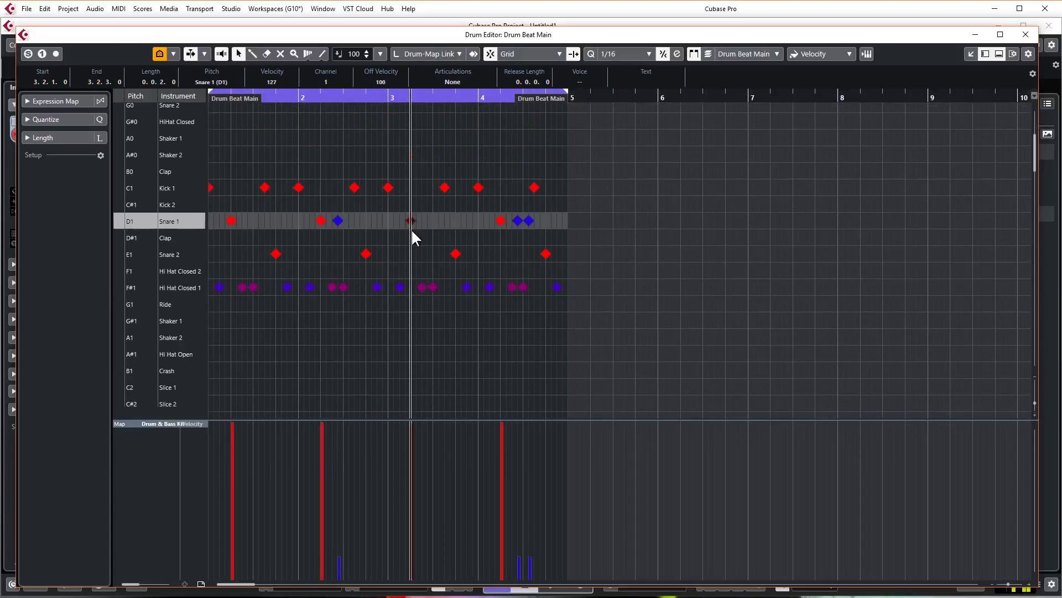
scroll(414, 237, down, 4)
key(ctrl+v)
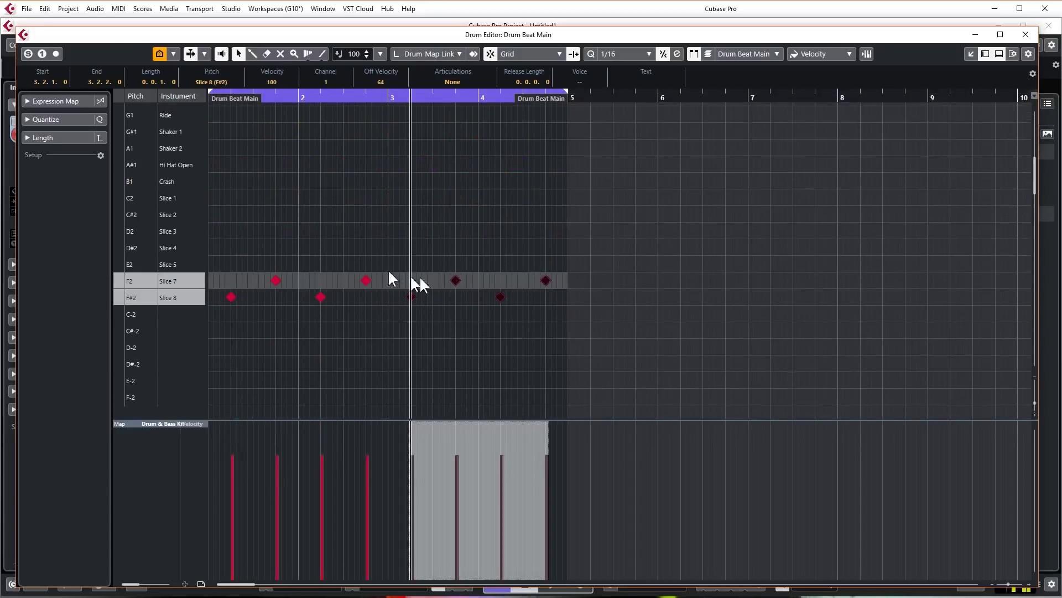
key(space)
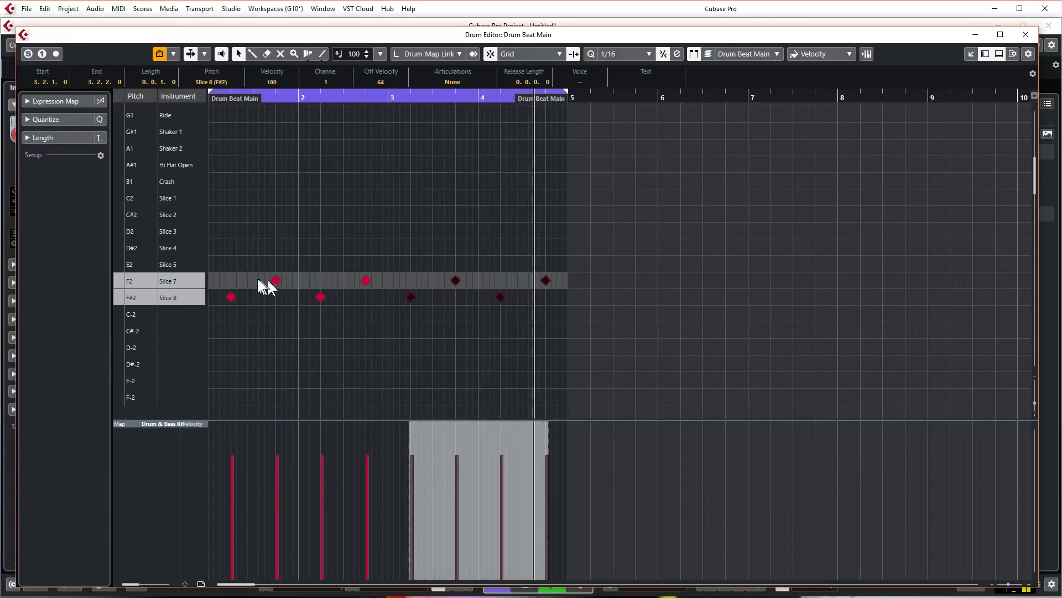
key(ctrl+a)
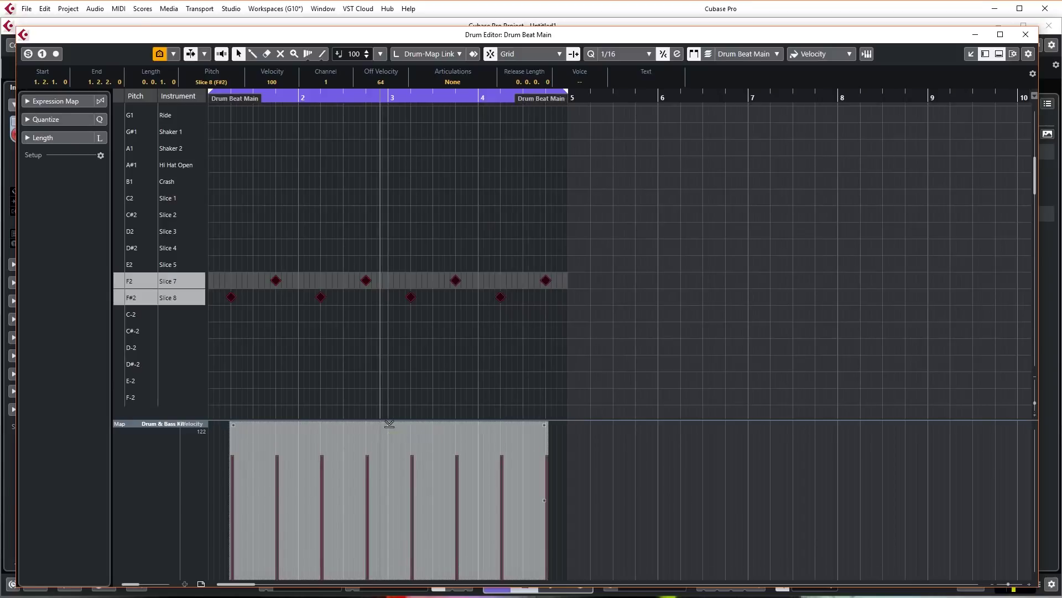
Scale and move the selected Slice 7 and Slice 8 hat velocities to an even 88.
drag(389, 424, 379, 595)
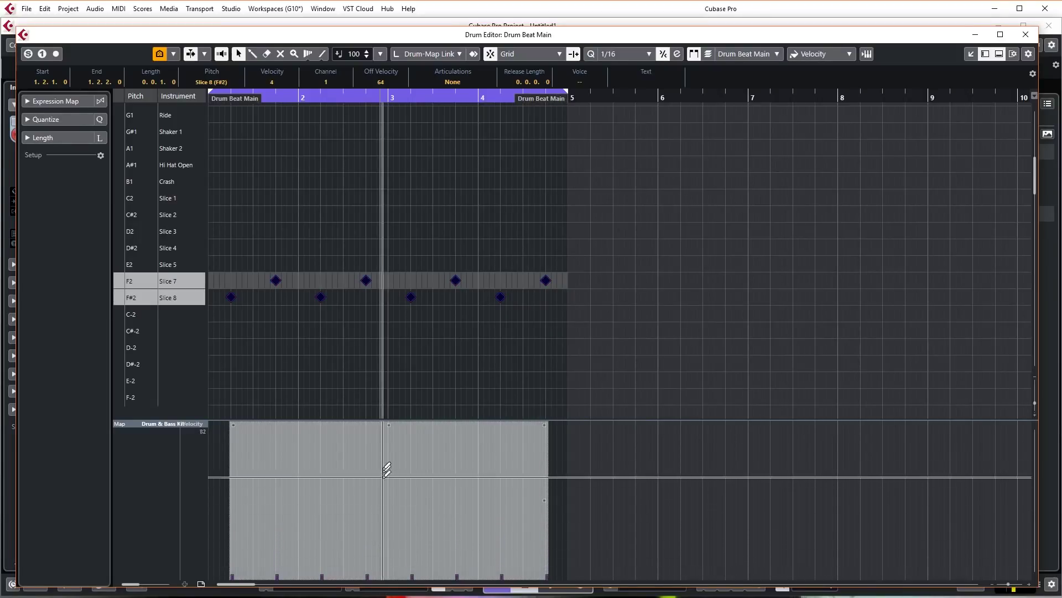
drag(377, 425, 379, 486)
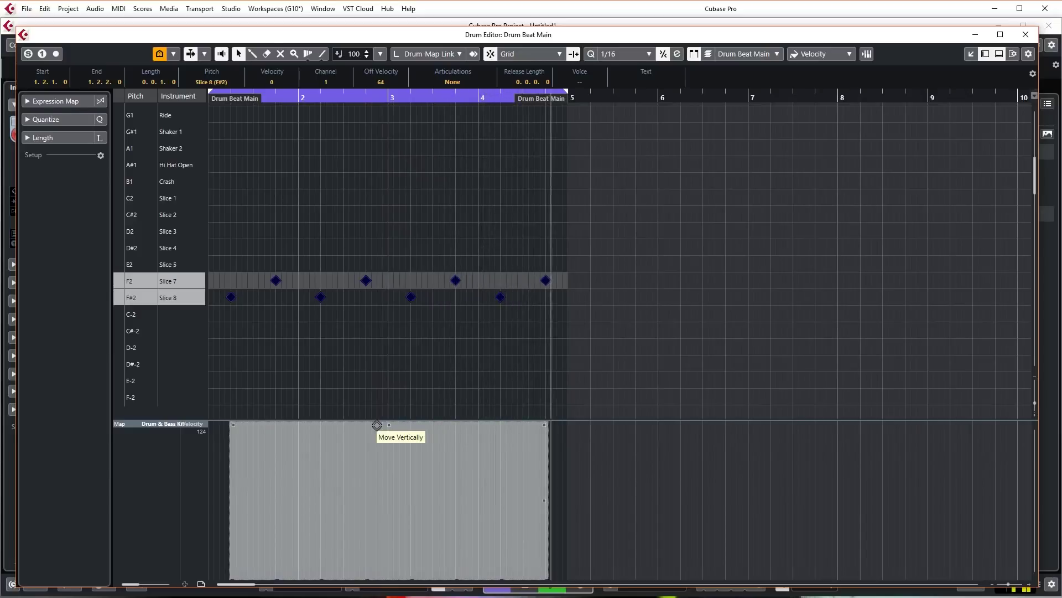
drag(375, 427, 374, 366)
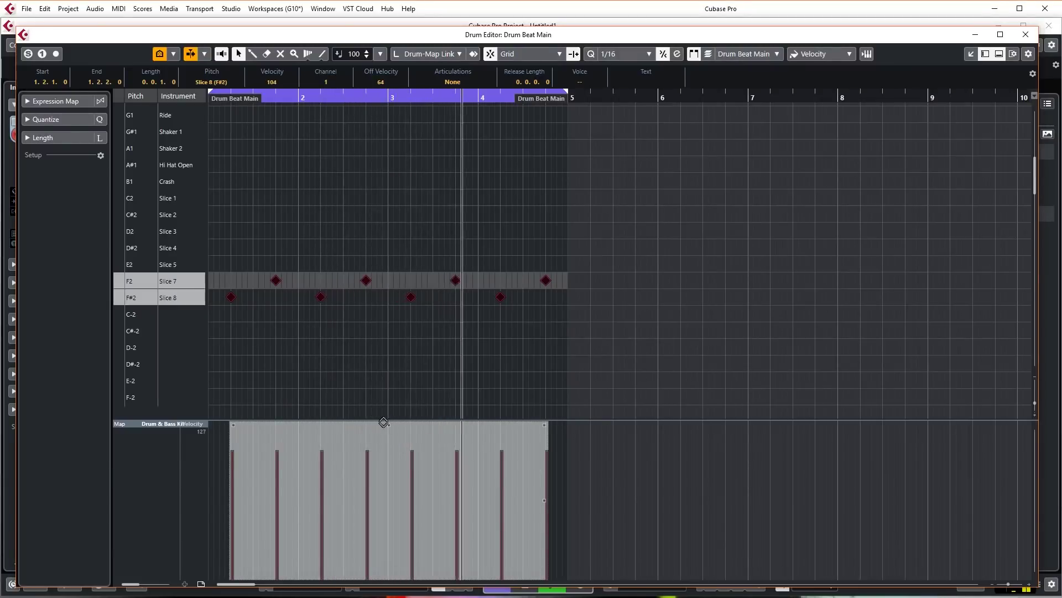
drag(386, 421, 387, 421)
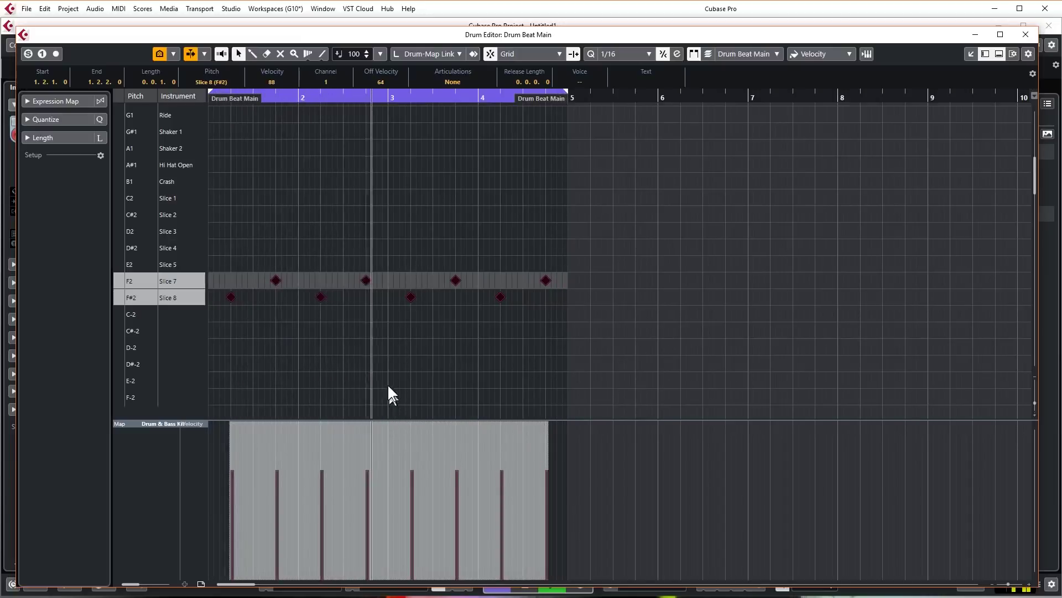
Clear the note selection and pick out the Kick 1 and Kick 2 instrument rows.
scroll(417, 283, up, 5)
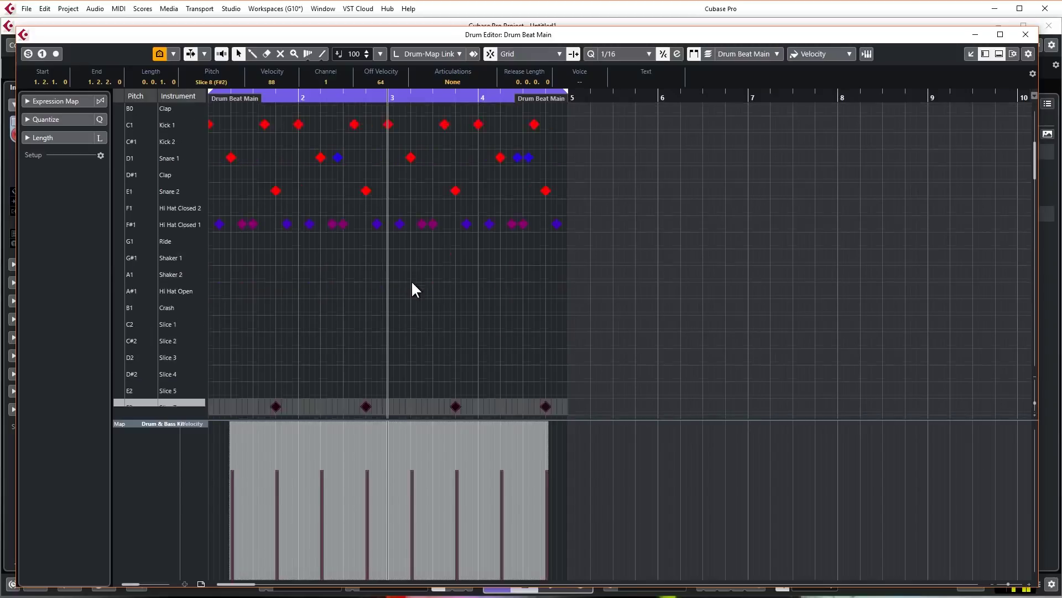
click(235, 365)
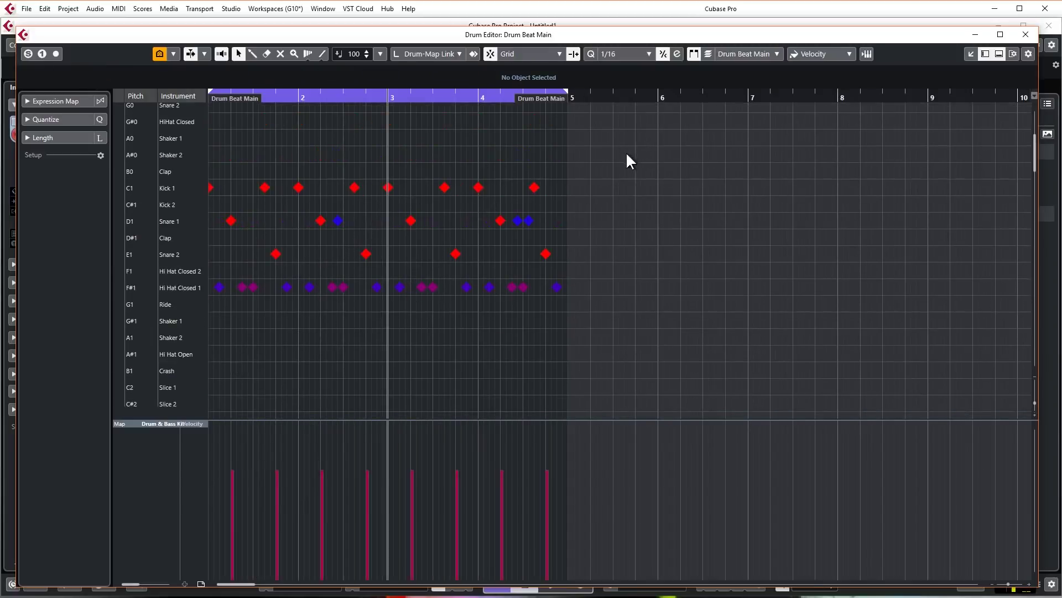
drag(626, 154, 368, 182)
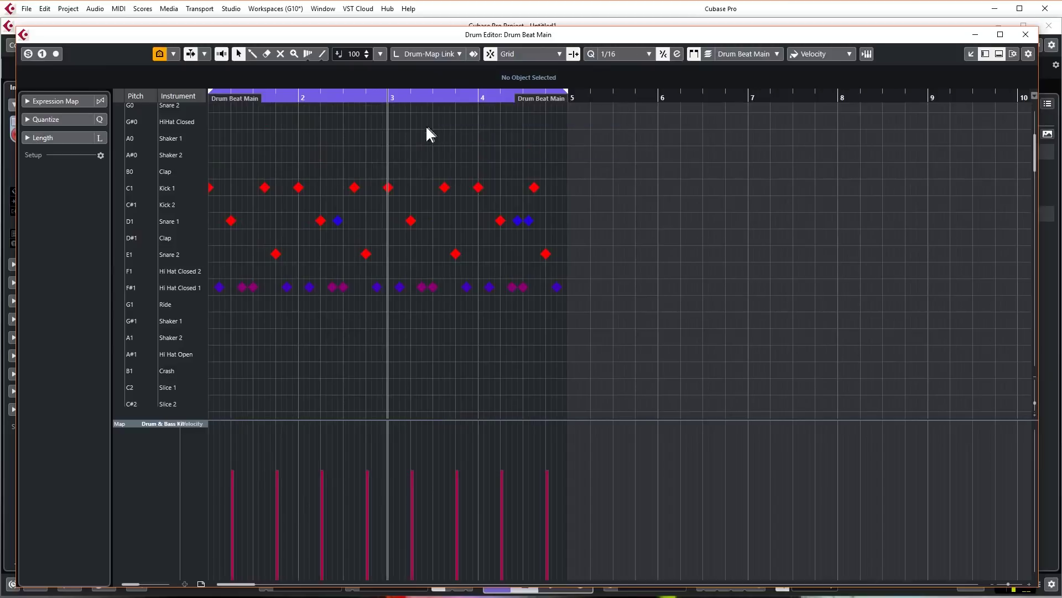
click(118, 186)
click(118, 199)
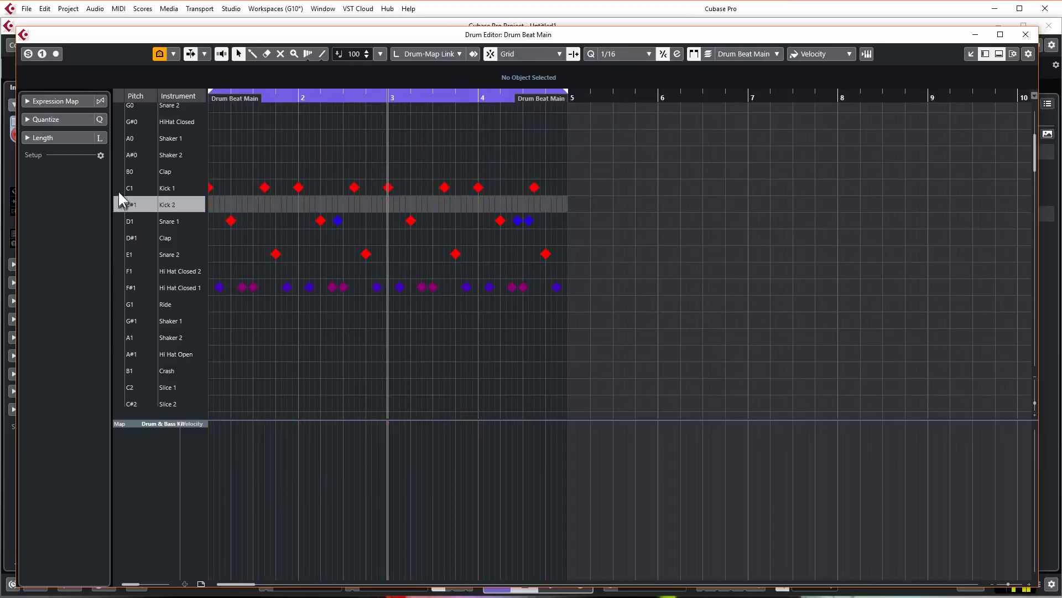
key(Up)
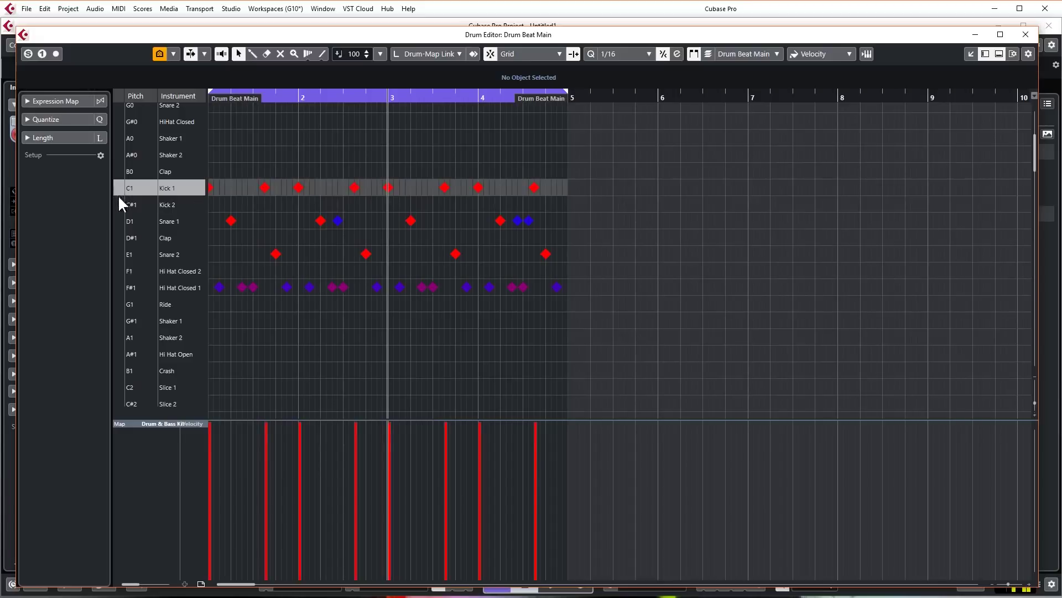
click(120, 205)
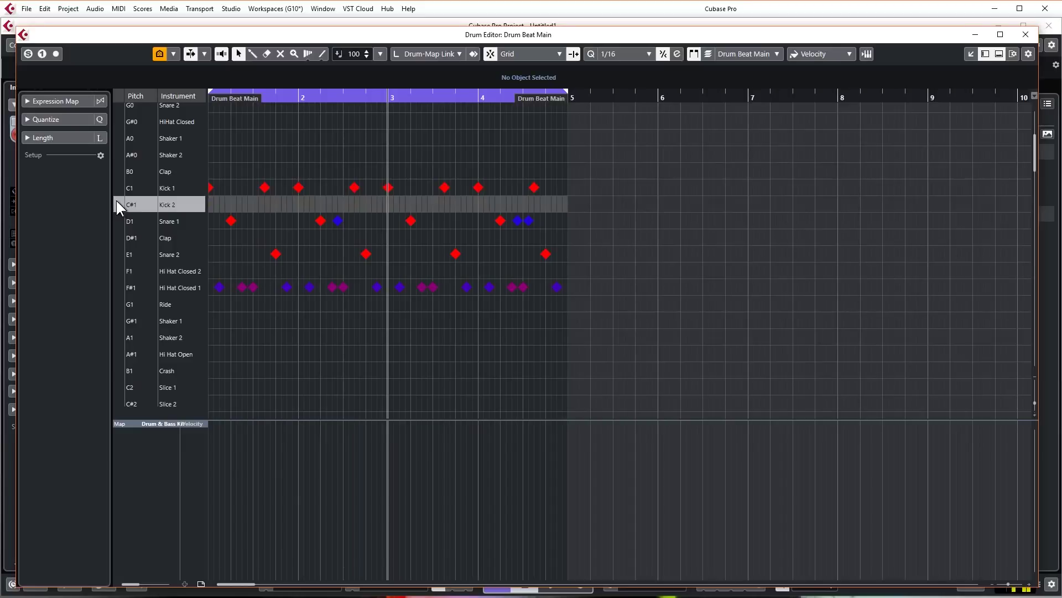
Shift all Kick 1 notes onto the Kick 2 (C#1) row and play back the result.
drag(569, 164, 204, 190)
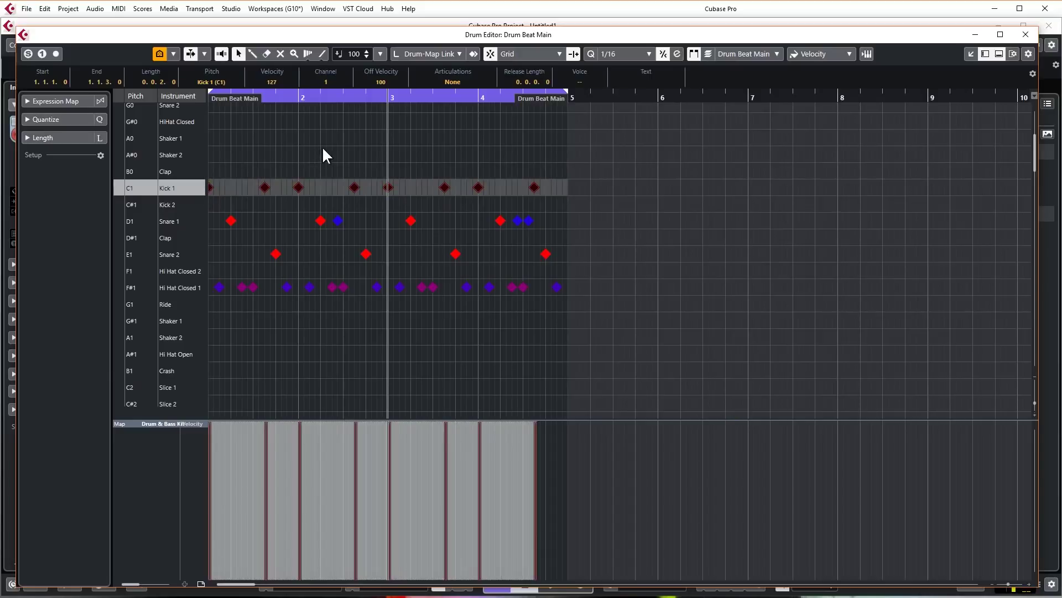
key(Up)
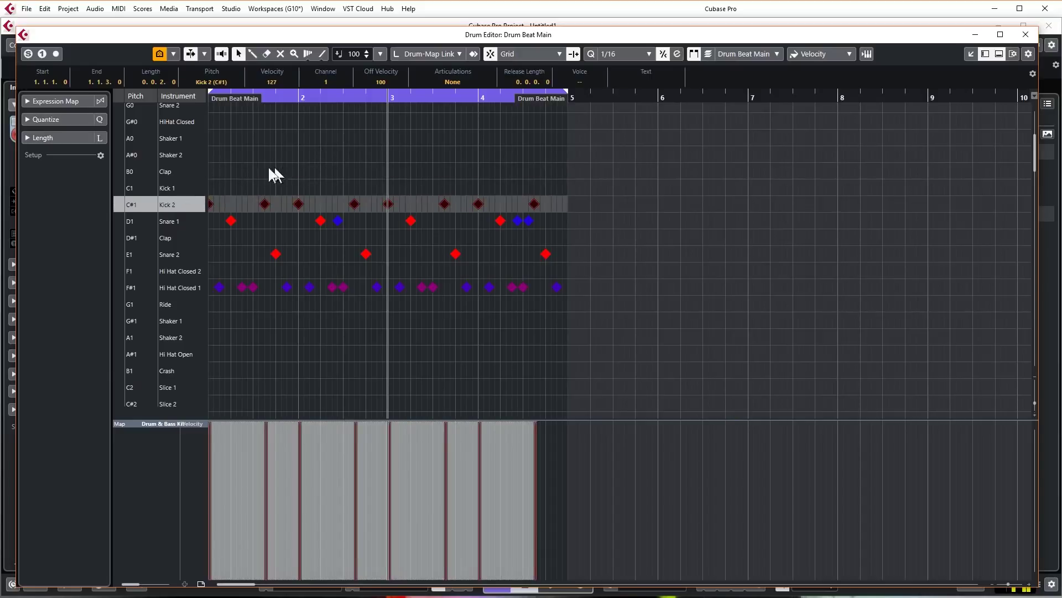
key(space)
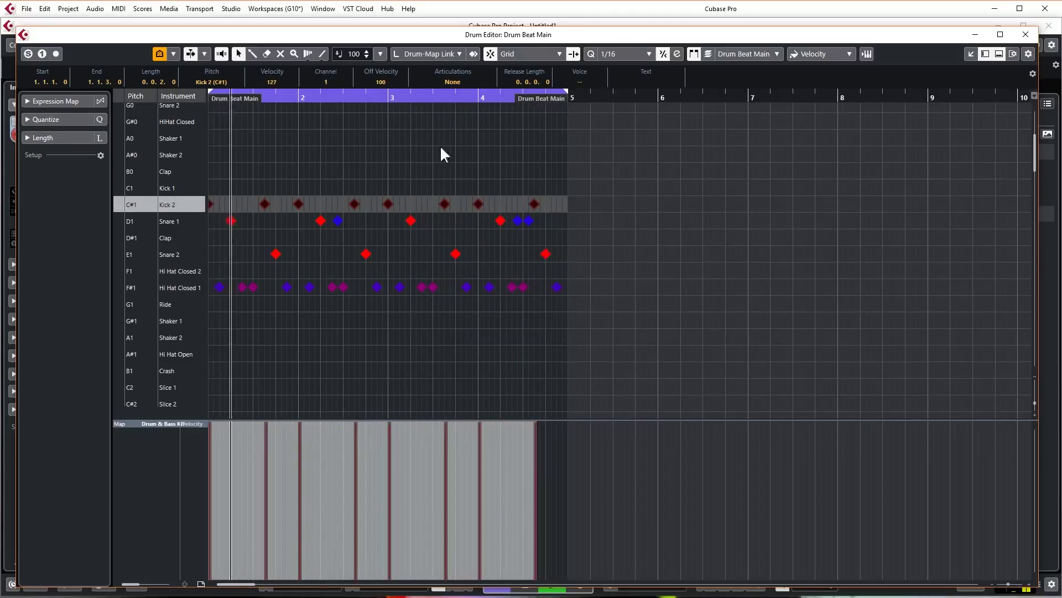
Copy the Drum Beat Main part to bar 5 and extend the cycle range to bar 9.
click(1026, 35)
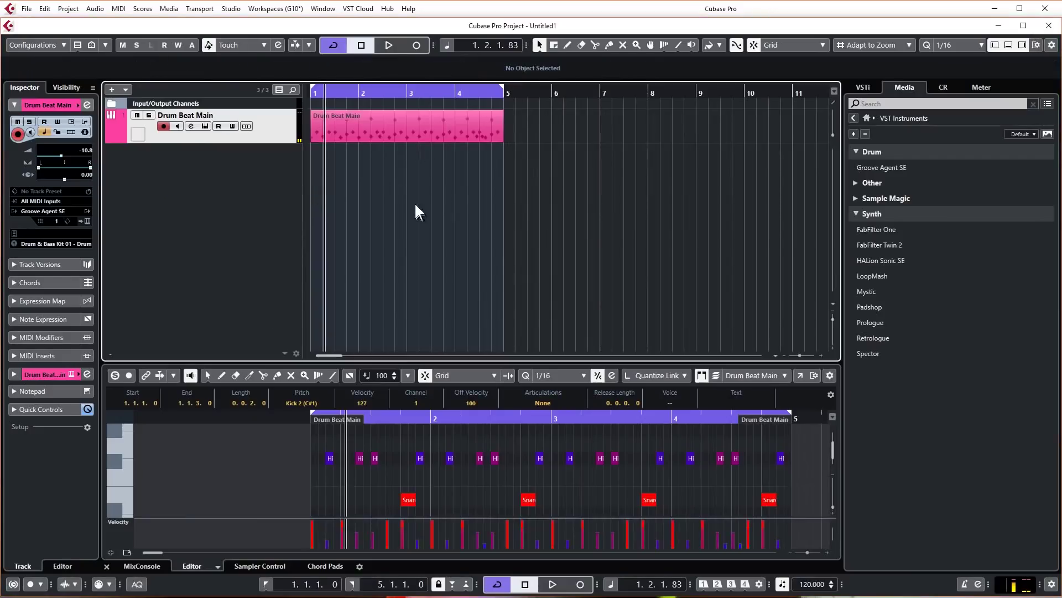
click(415, 133)
key(g)
drag(341, 128, 441, 123)
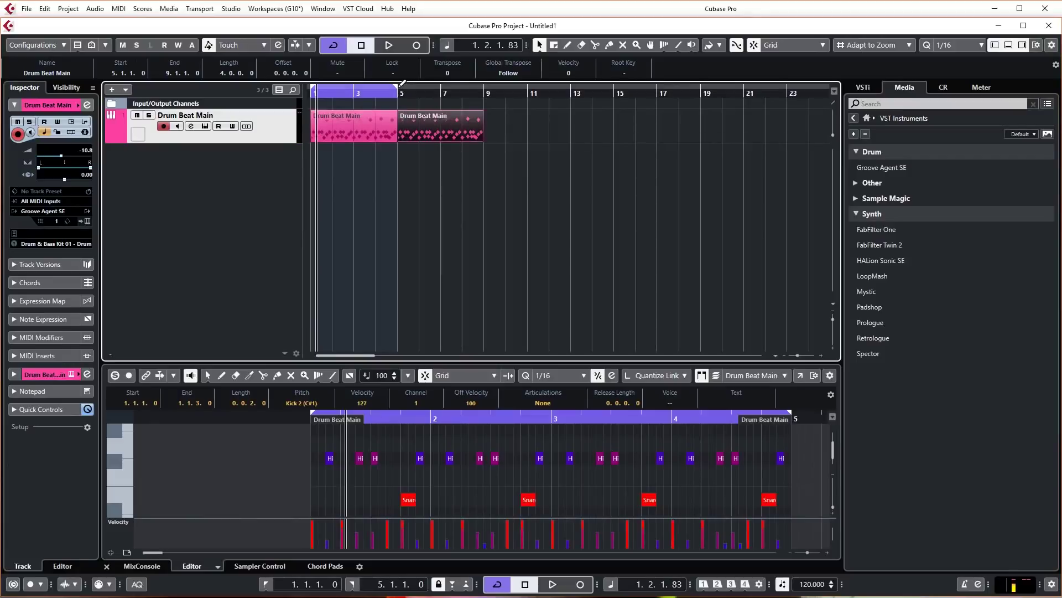
drag(397, 89, 489, 95)
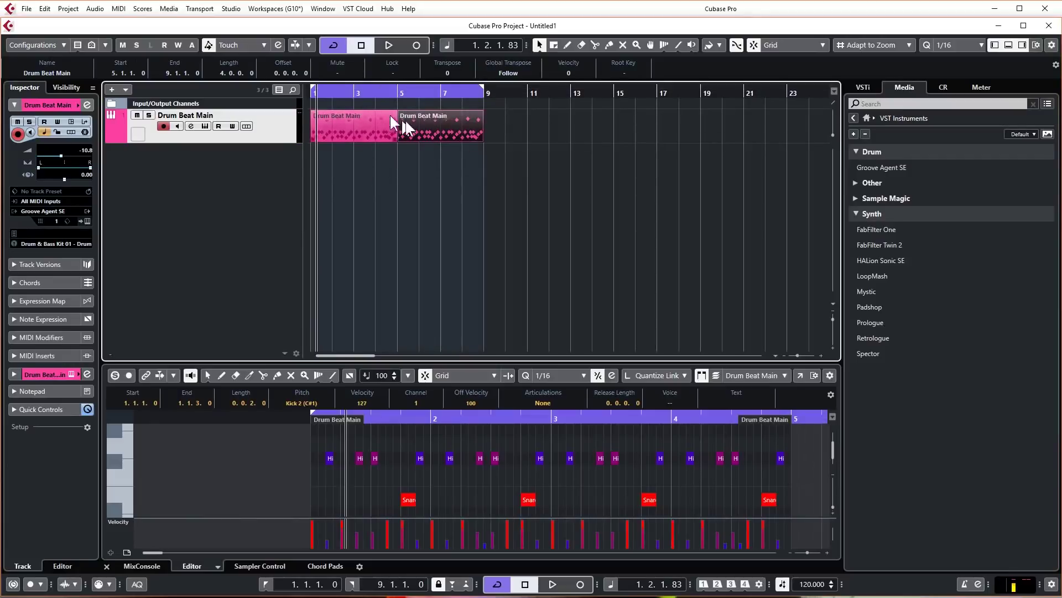
Delete the Hi Hat Closed 1 and slice notes from the bar-5 copy, then play the edited beat.
double_click(447, 129)
scroll(553, 252, down, 2)
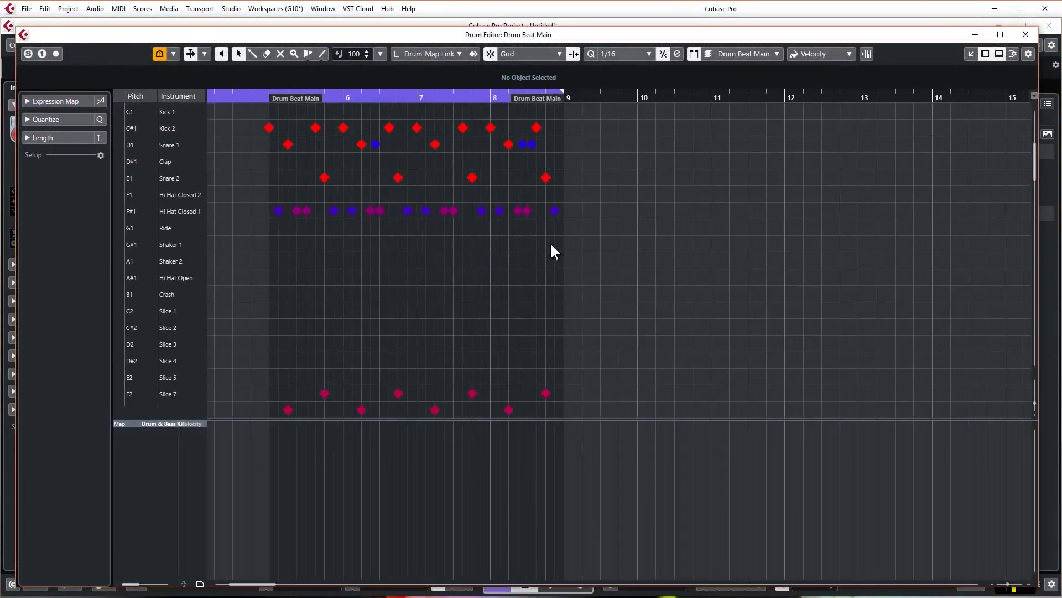
drag(233, 197, 659, 364)
key(Delete)
scroll(494, 243, up, 5)
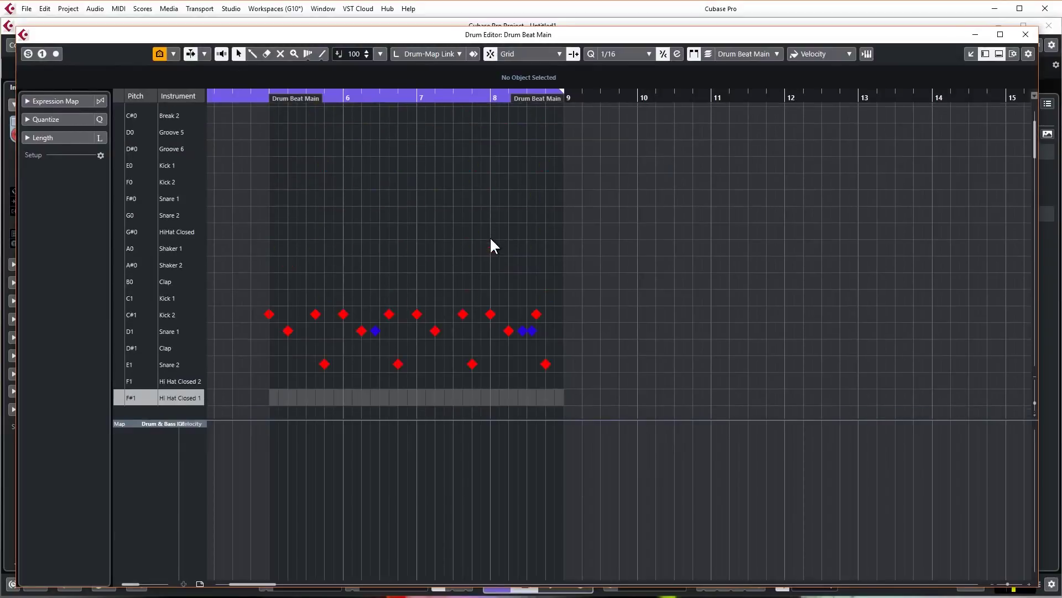
key(space)
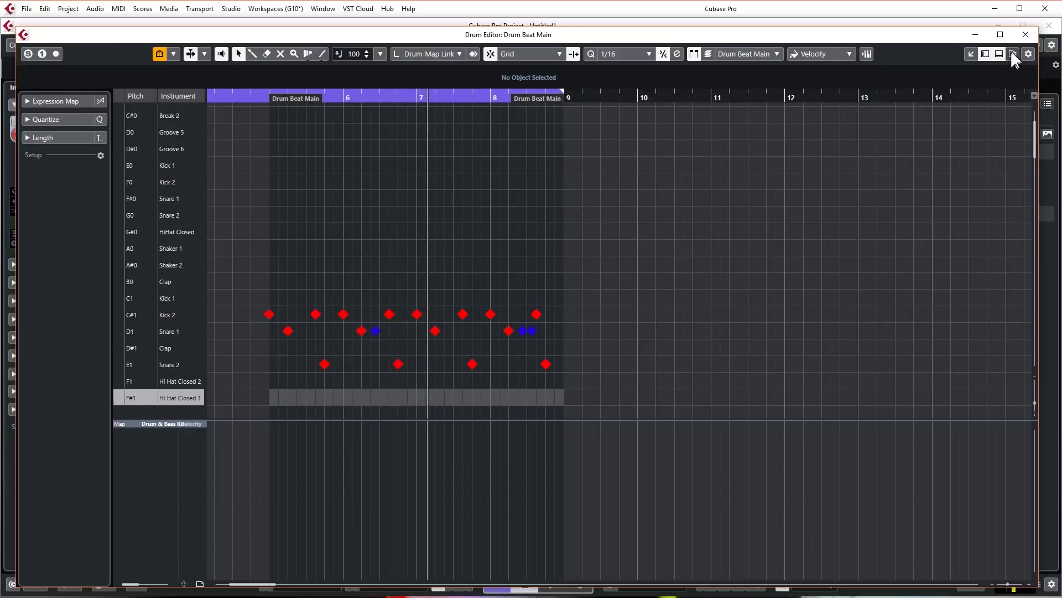
Open Groove Agent SE, delete the copied bar-5 part, and shrink the cycle range back to bar 5.
click(1026, 35)
key(alt+F3)
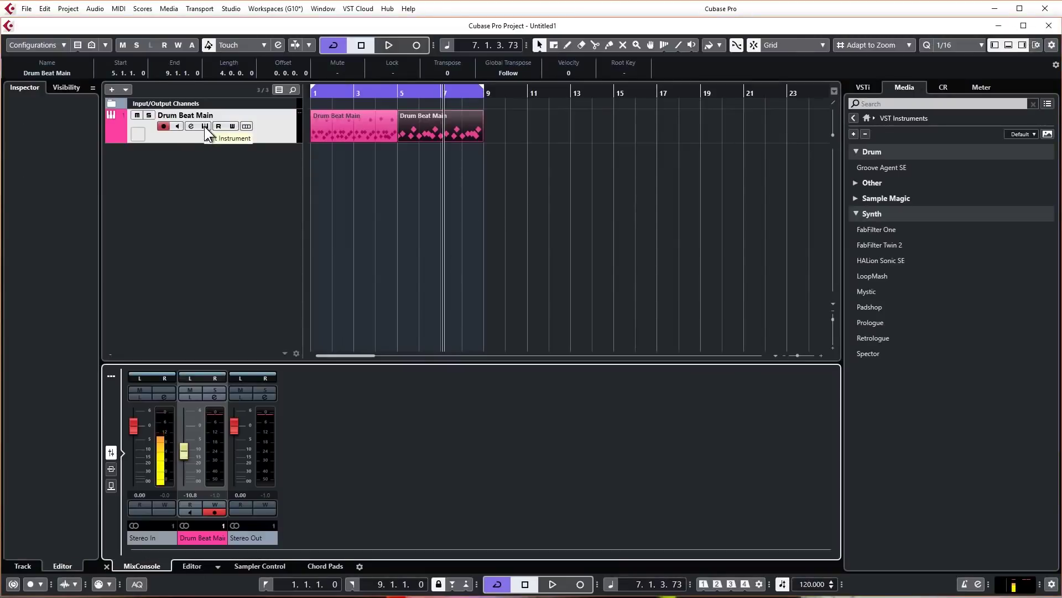
click(205, 126)
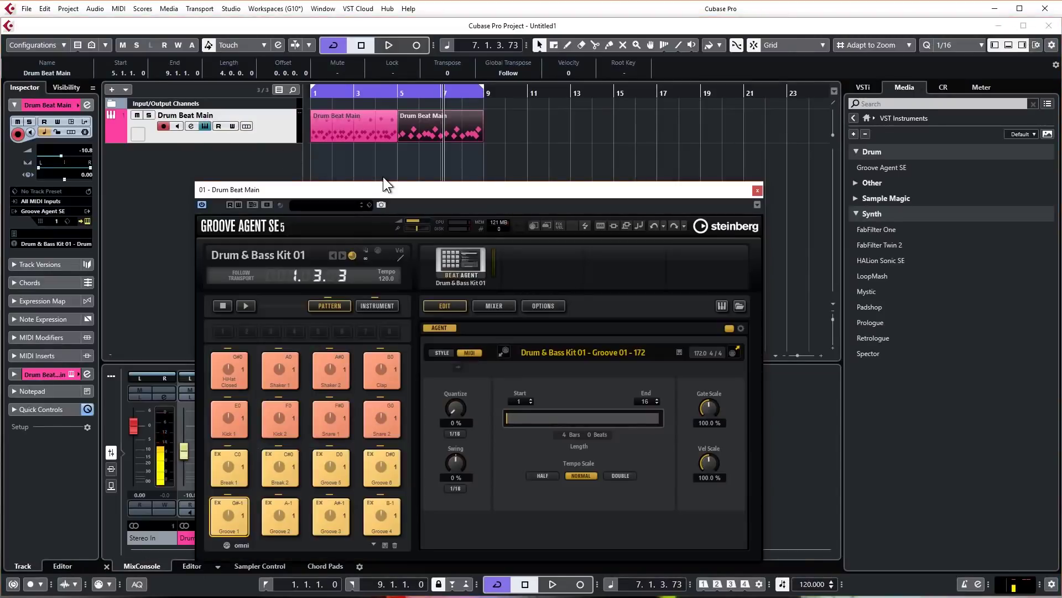
drag(351, 196, 375, 211)
click(452, 116)
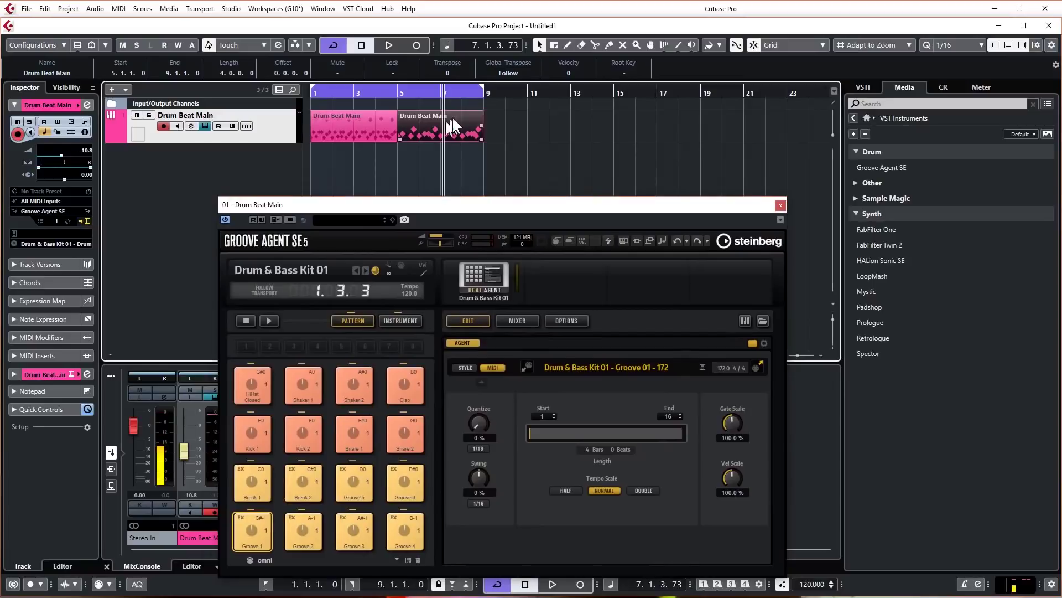
key(Delete)
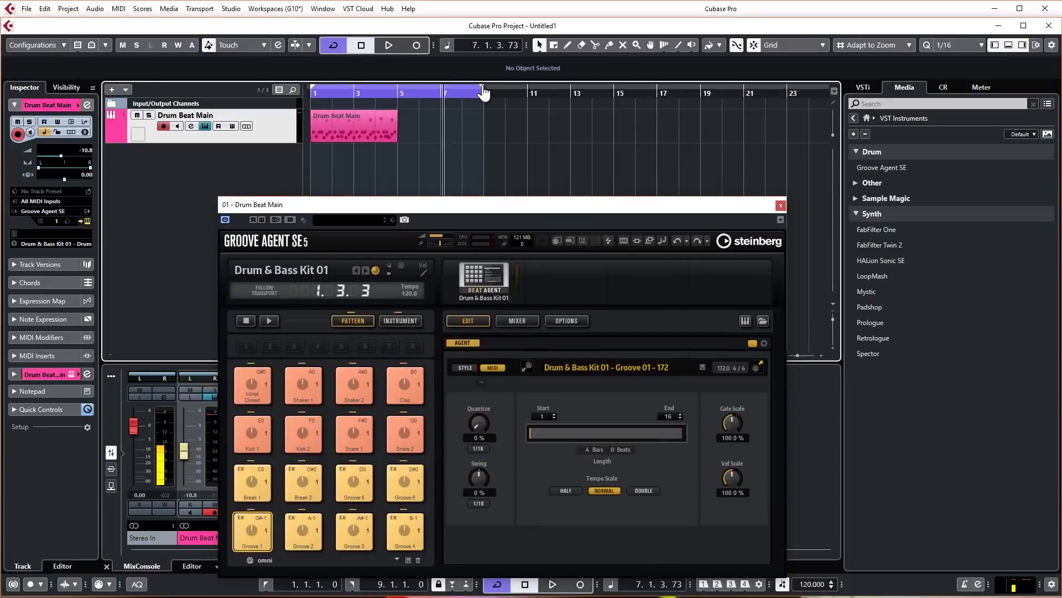
drag(483, 93, 401, 96)
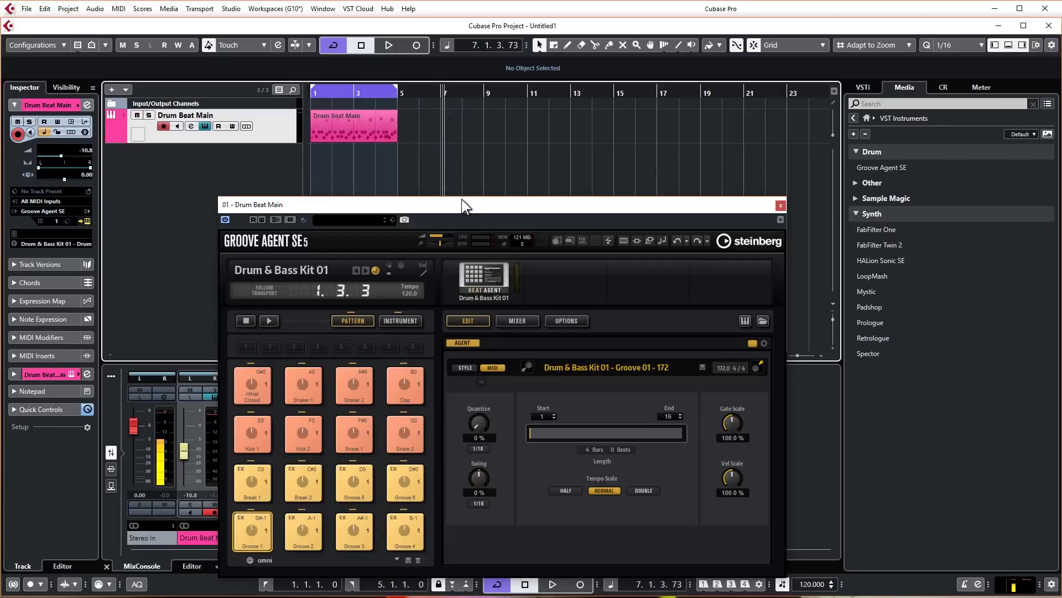
mouse_move(462, 201)
mouse_down()
mouse_move(465, 169)
mouse_move(468, 188)
mouse_up()
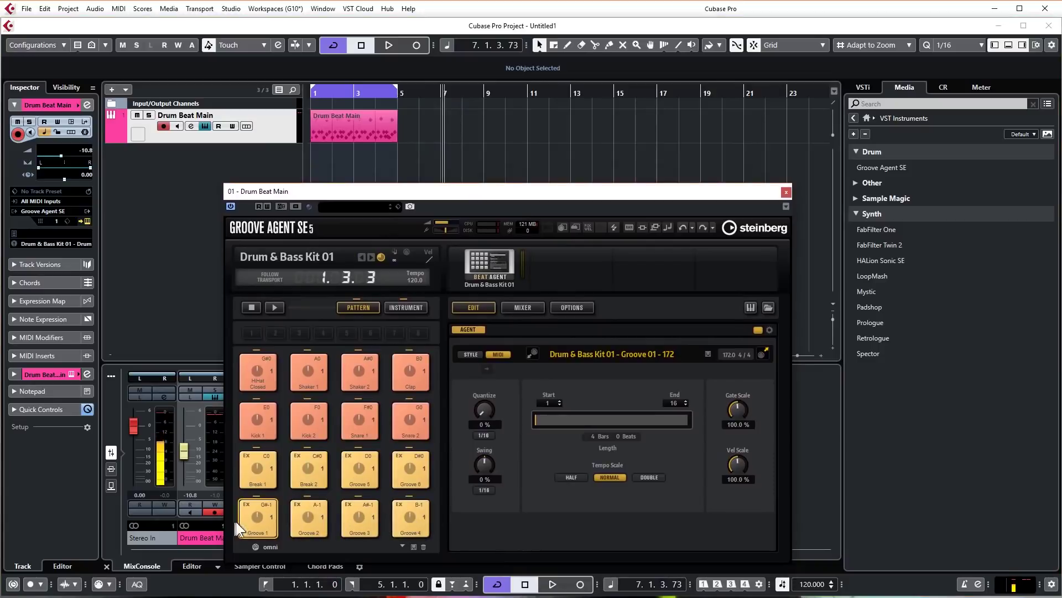
Place the Groove 2, Groove 3 and Groove 4 patterns as parts at bars 5, 9 and 13.
mouse_move(308, 517)
mouse_down()
mouse_move(349, 487)
mouse_move(402, 123)
mouse_up()
drag(359, 517, 489, 132)
drag(410, 517, 575, 118)
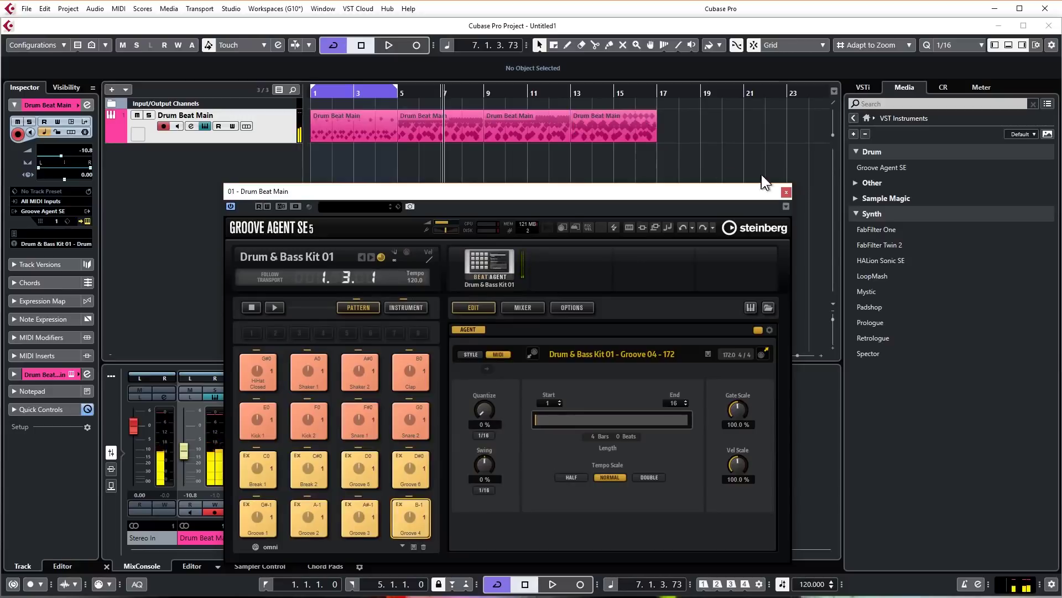
click(786, 192)
Open the three groove parts in the Drum Editor and delete all their Kick 1 notes.
drag(690, 190, 427, 128)
double_click(428, 127)
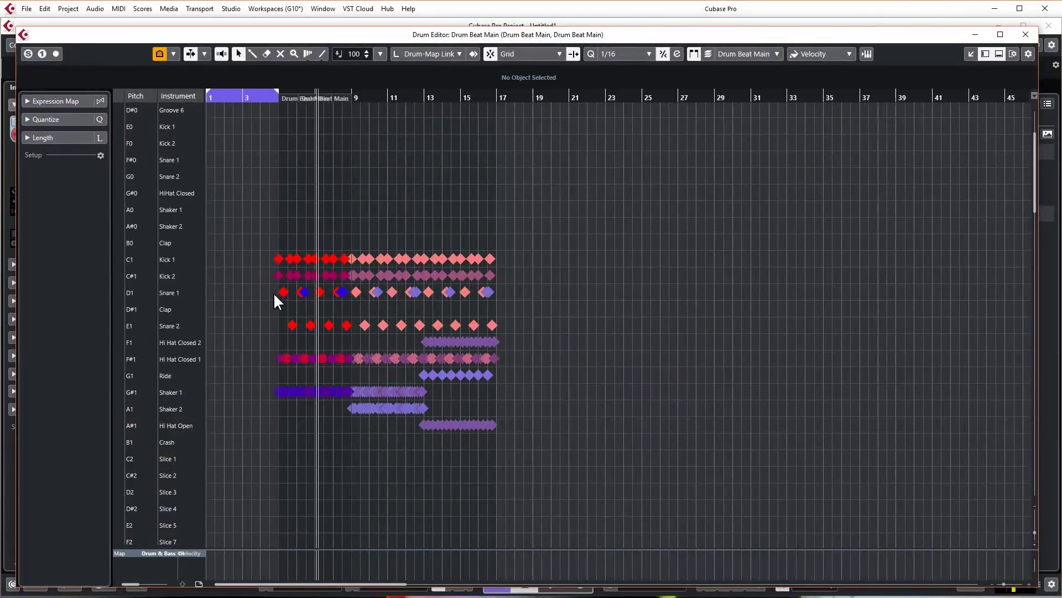
ctrl+scroll(281, 292, up, 4)
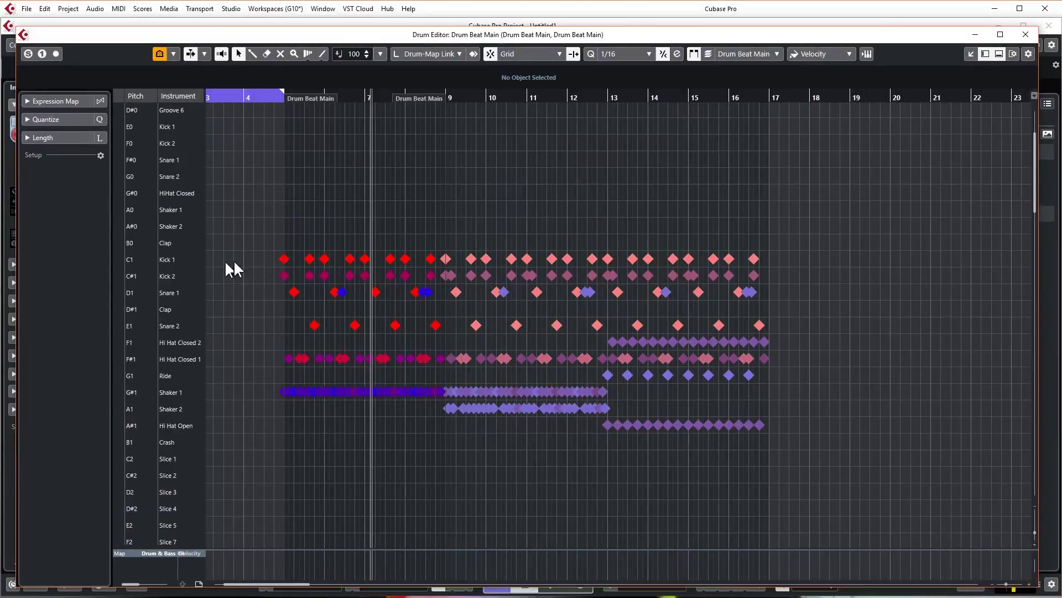
click(116, 259)
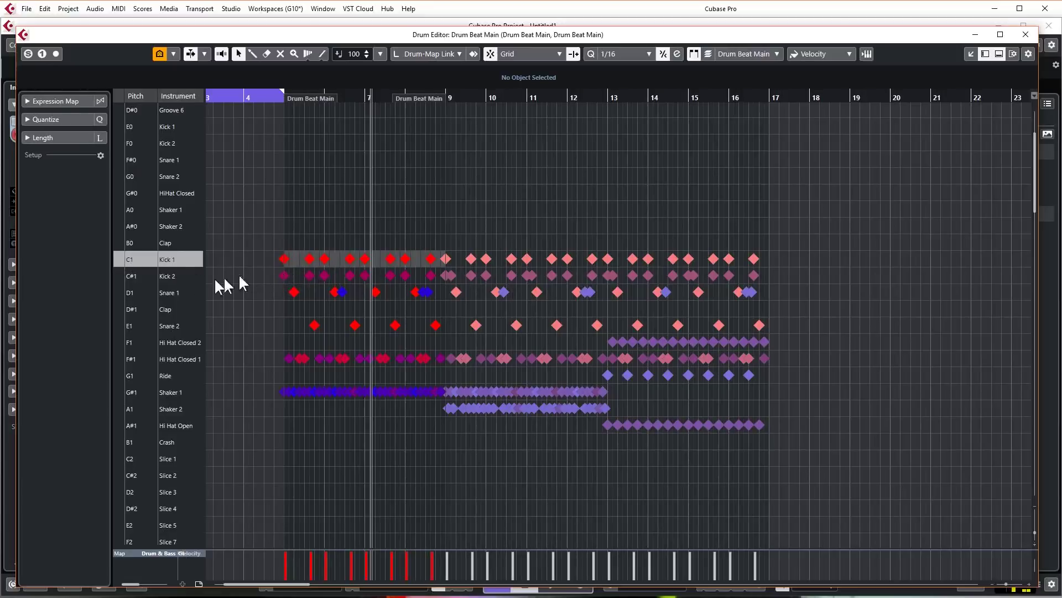
click(119, 275)
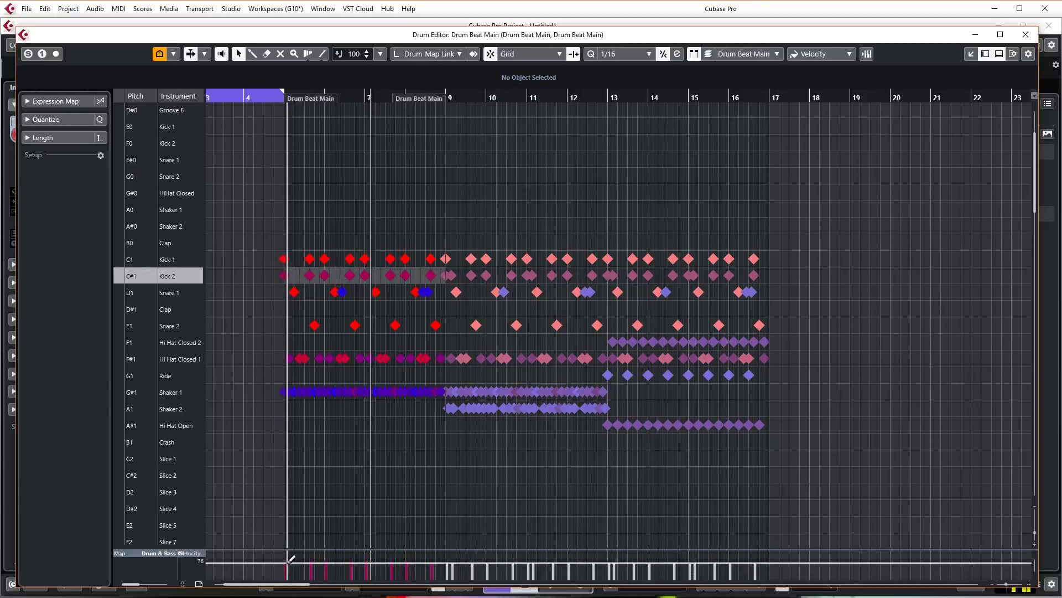
drag(289, 551, 288, 454)
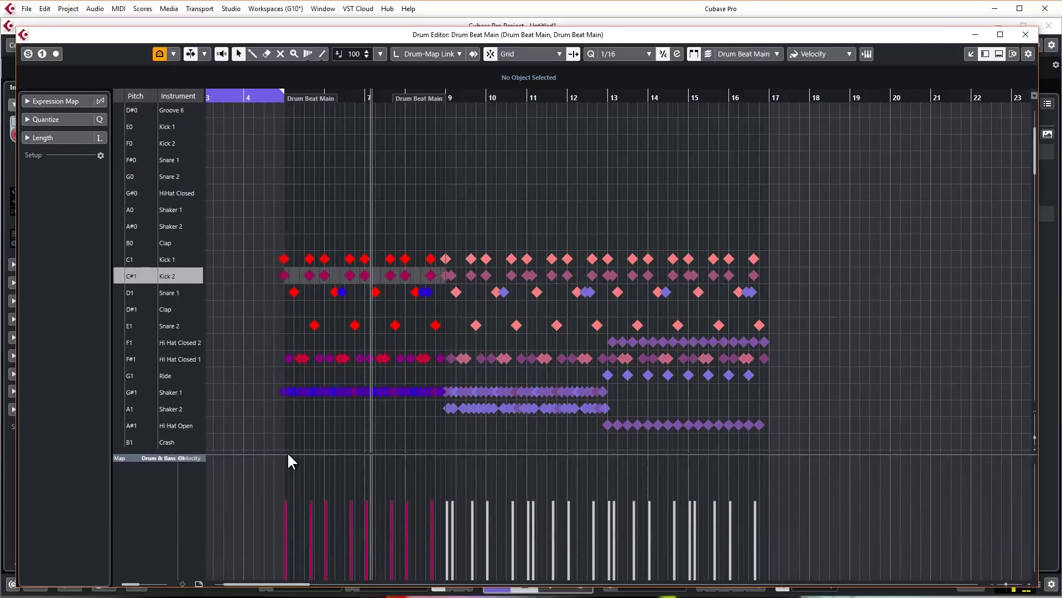
click(117, 258)
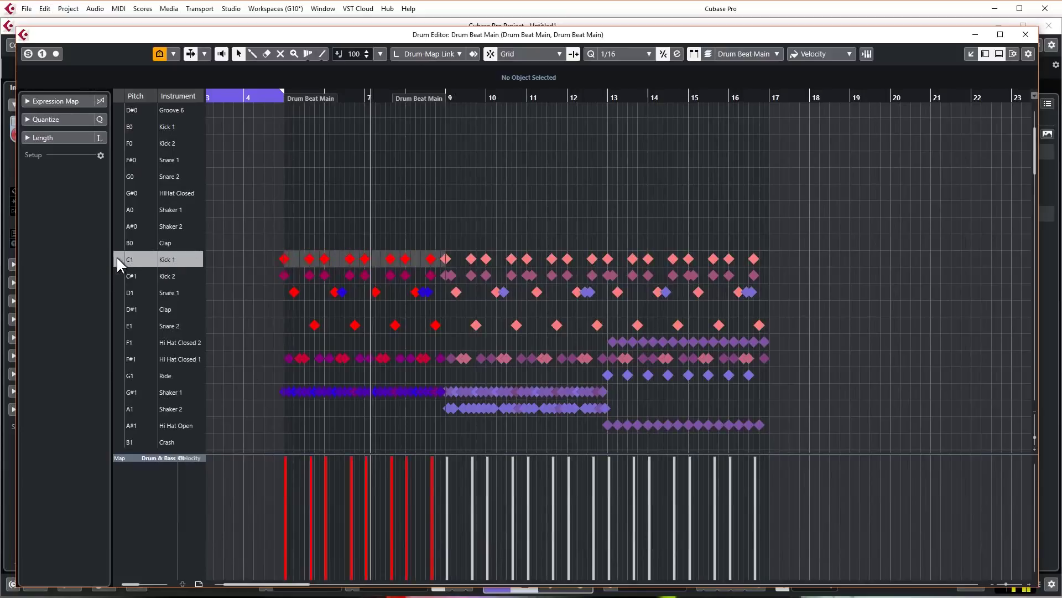
click(118, 273)
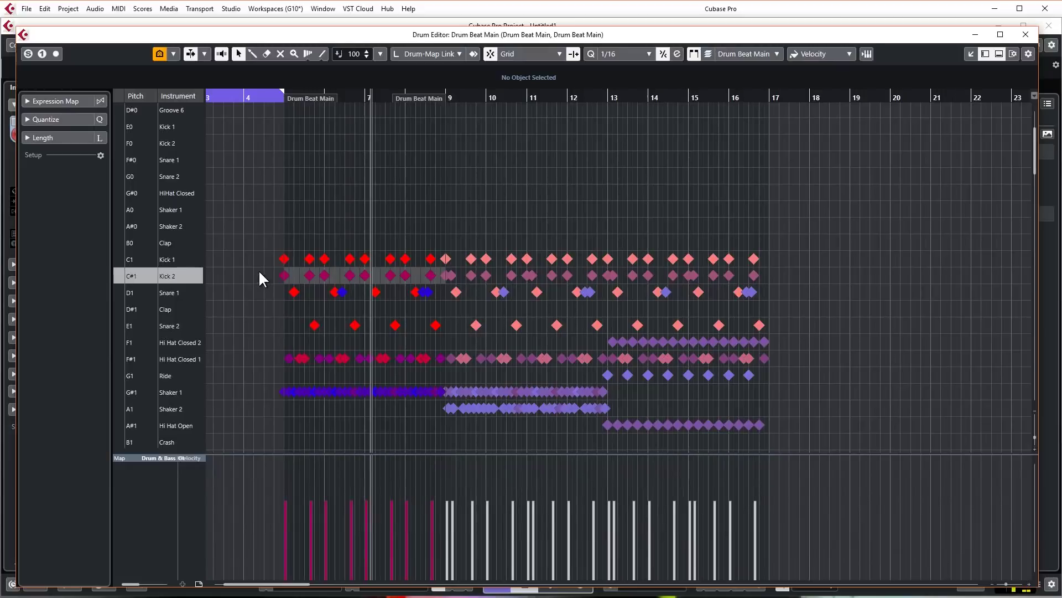
scroll(257, 271, left, 2)
key(Up)
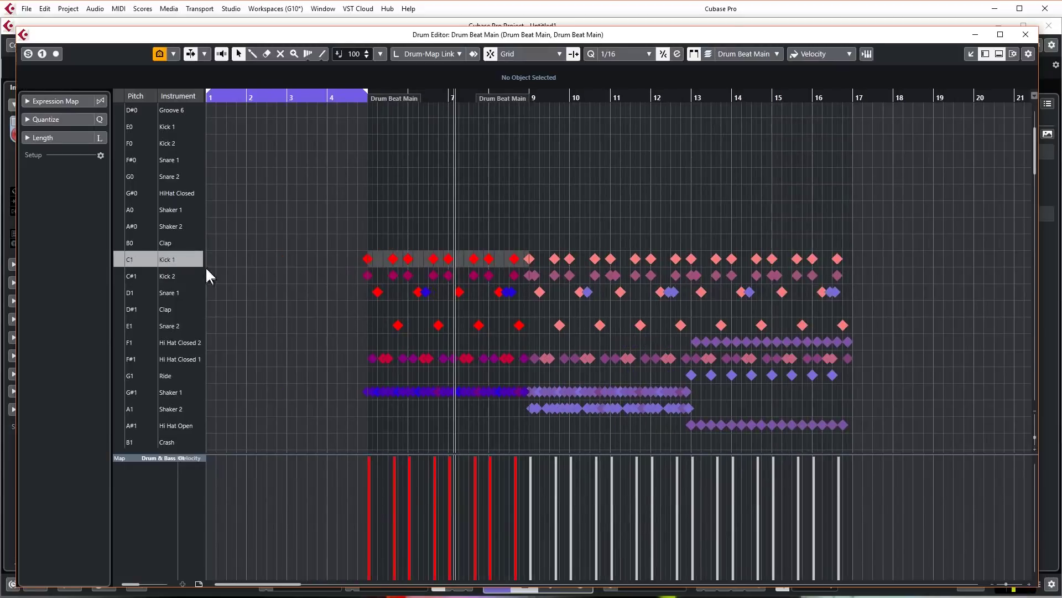
drag(313, 238, 860, 257)
key(Delete)
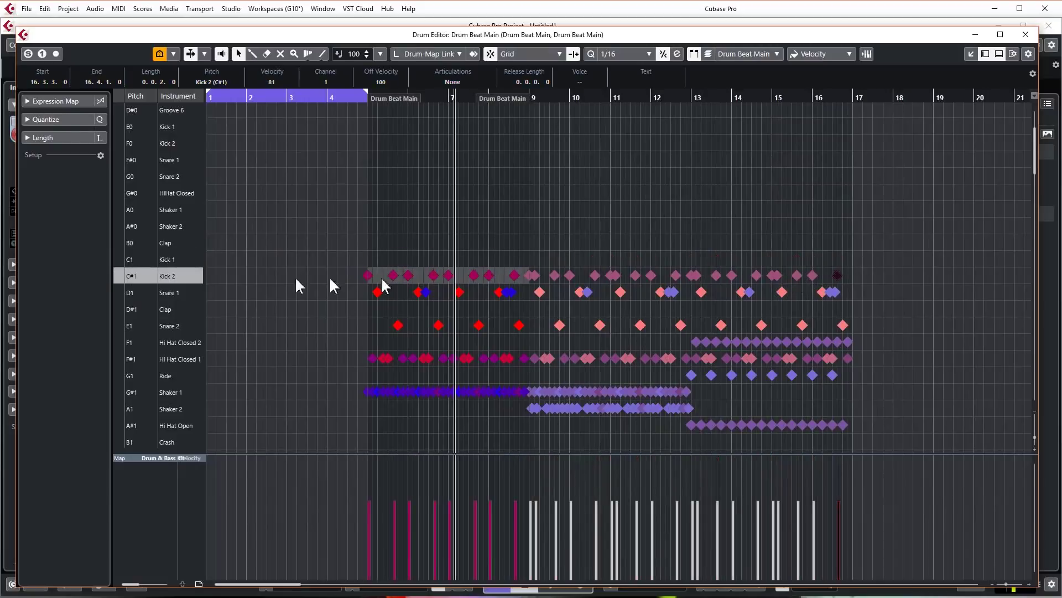
Raise the Kick 2 notes in the bar 5, 9 and 13 parts to velocity 127 and audition them.
key(Down)
drag(289, 226, 901, 276)
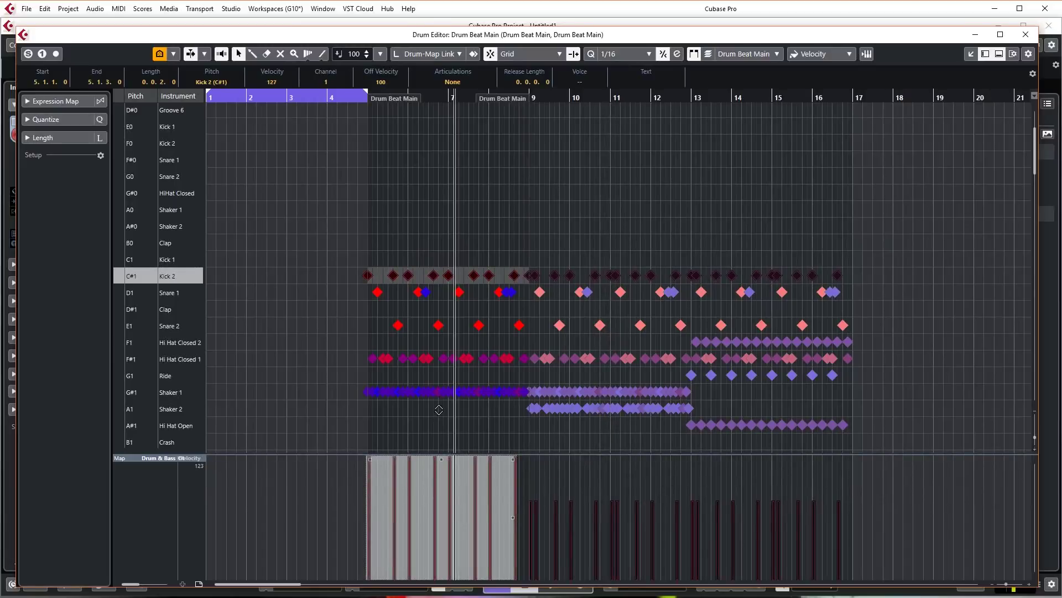
drag(603, 487, 603, 424)
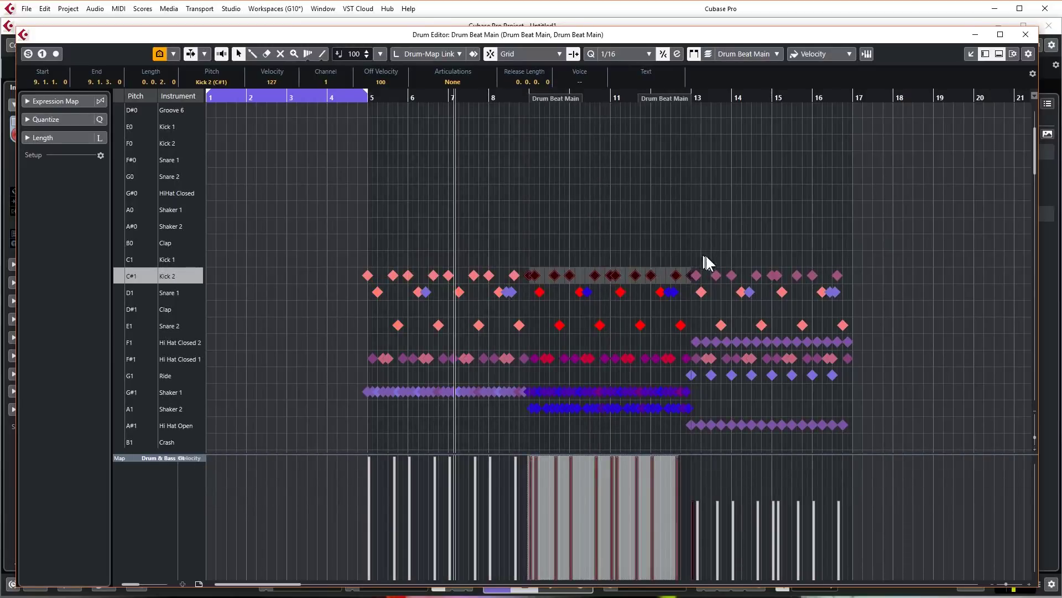
click(823, 249)
mouse_move(842, 250)
mouse_down()
mouse_move(736, 281)
mouse_move(692, 275)
mouse_up()
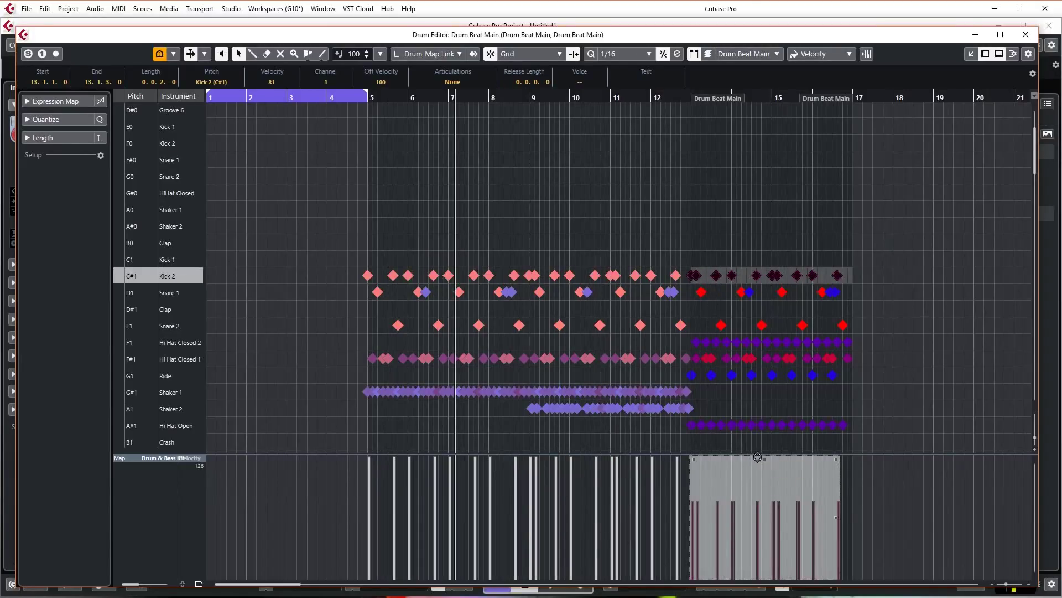
click(584, 183)
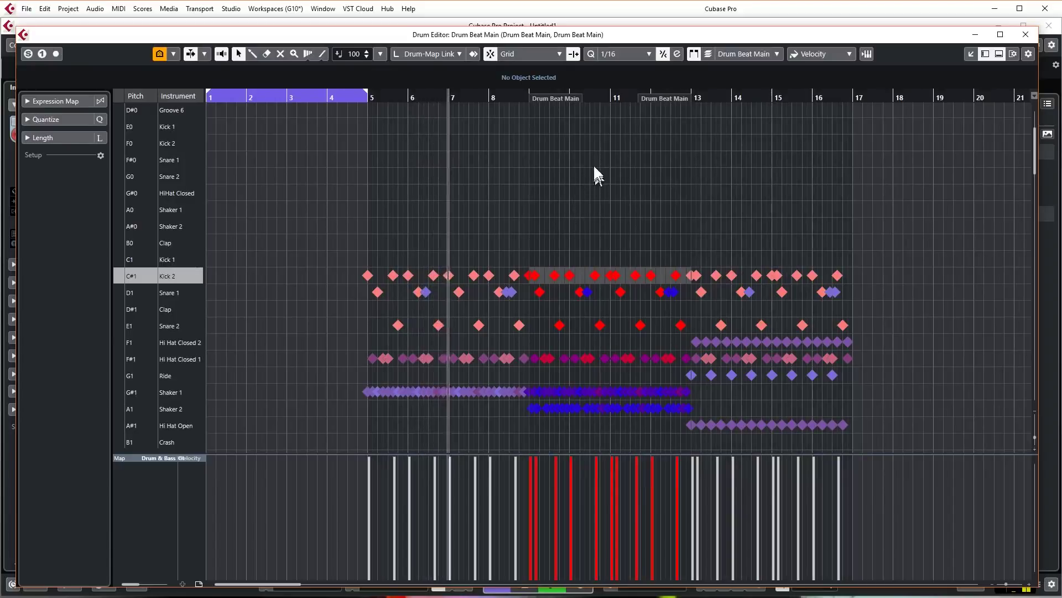
click(601, 95)
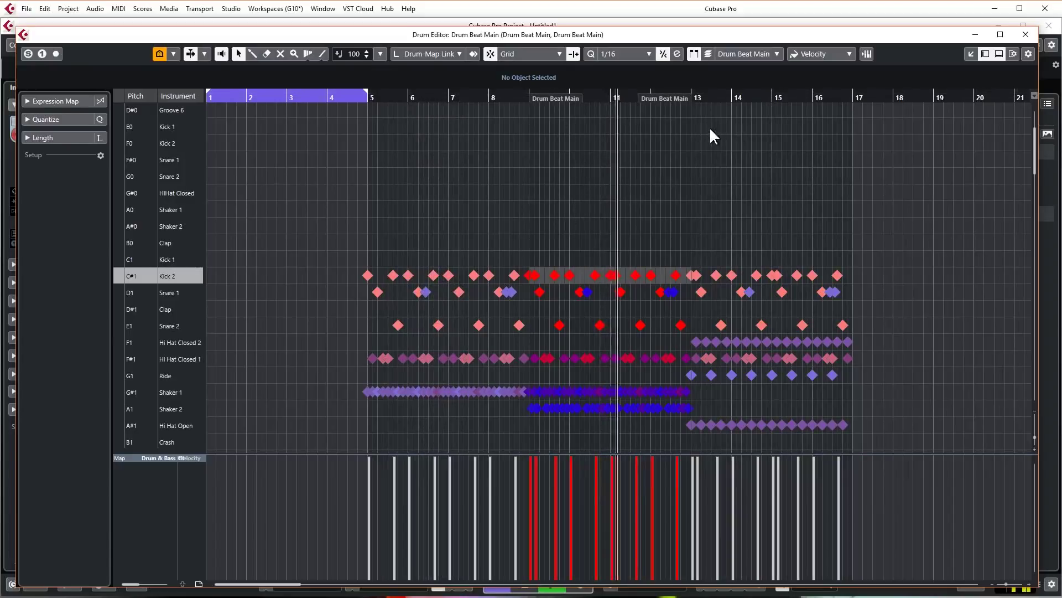
click(706, 99)
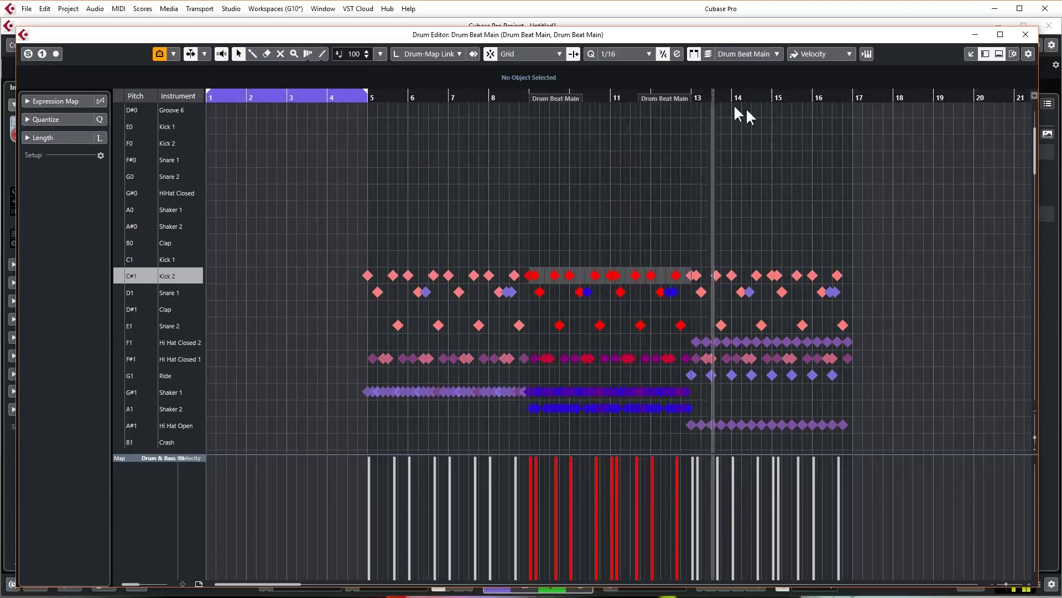
click(1025, 35)
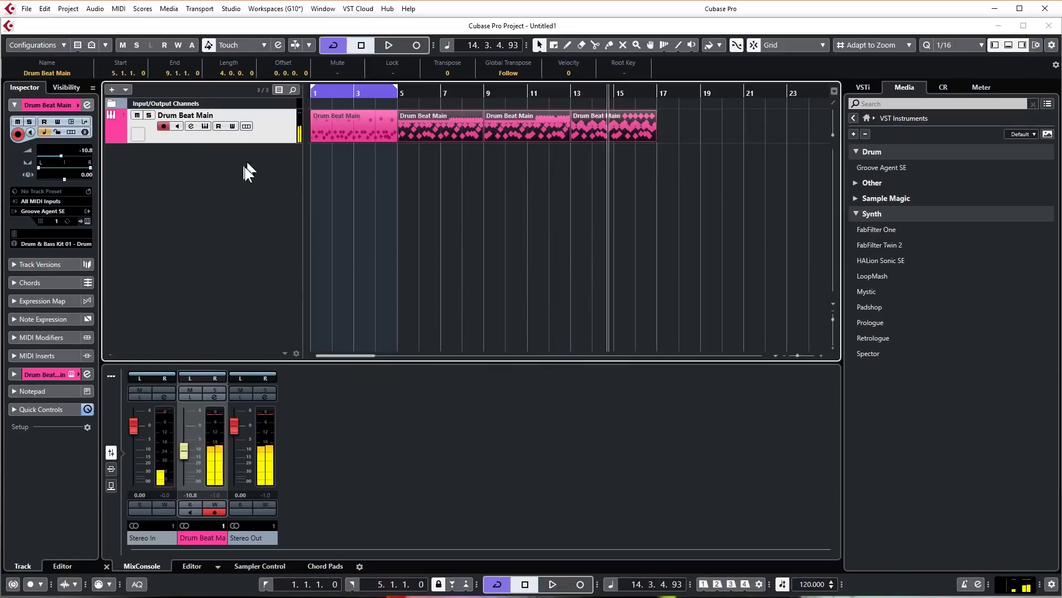
Copy the Slice 7 and Slice 8 hat notes from the first part into the bar-5 part.
double_click(364, 131)
drag(387, 439, 210, 374)
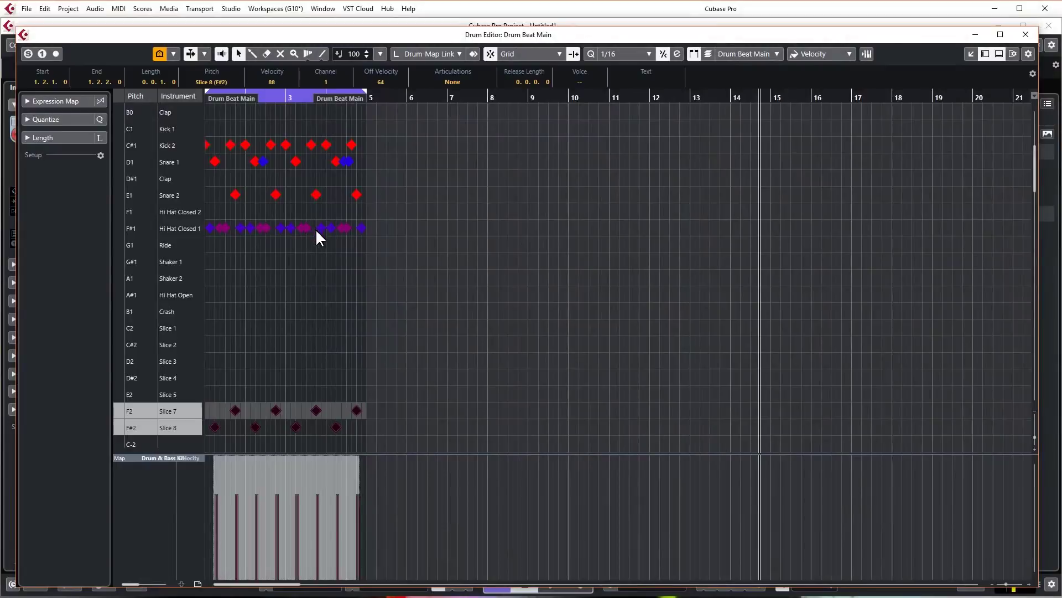
click(1025, 35)
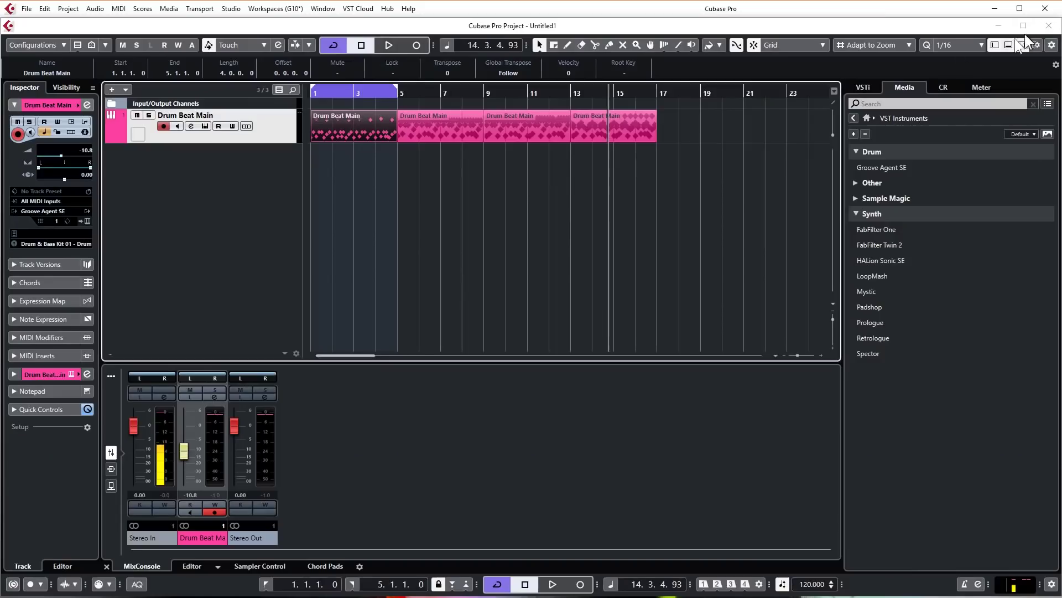
double_click(432, 133)
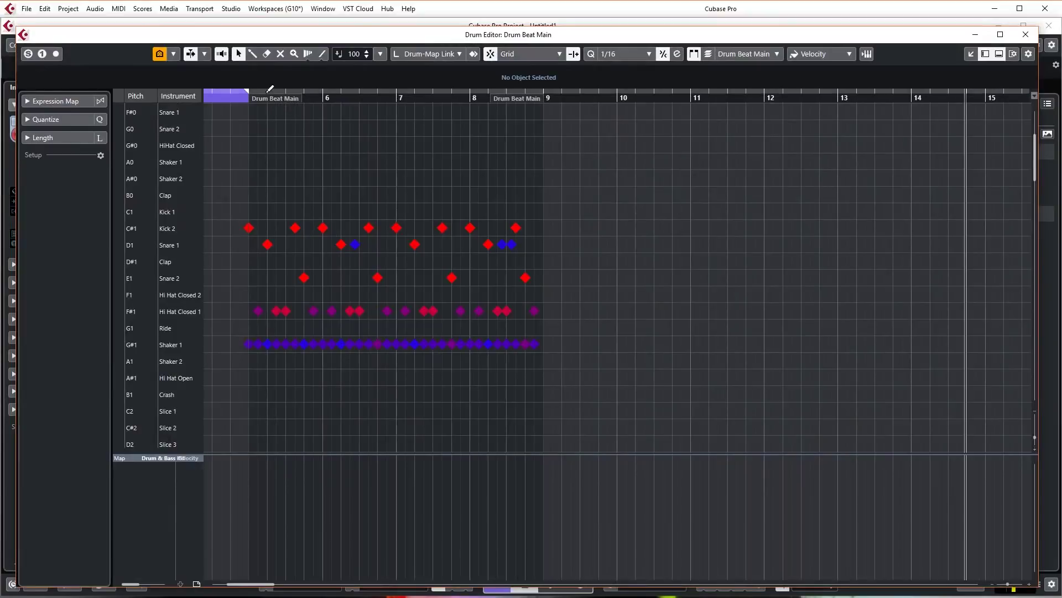
drag(271, 92, 337, 106)
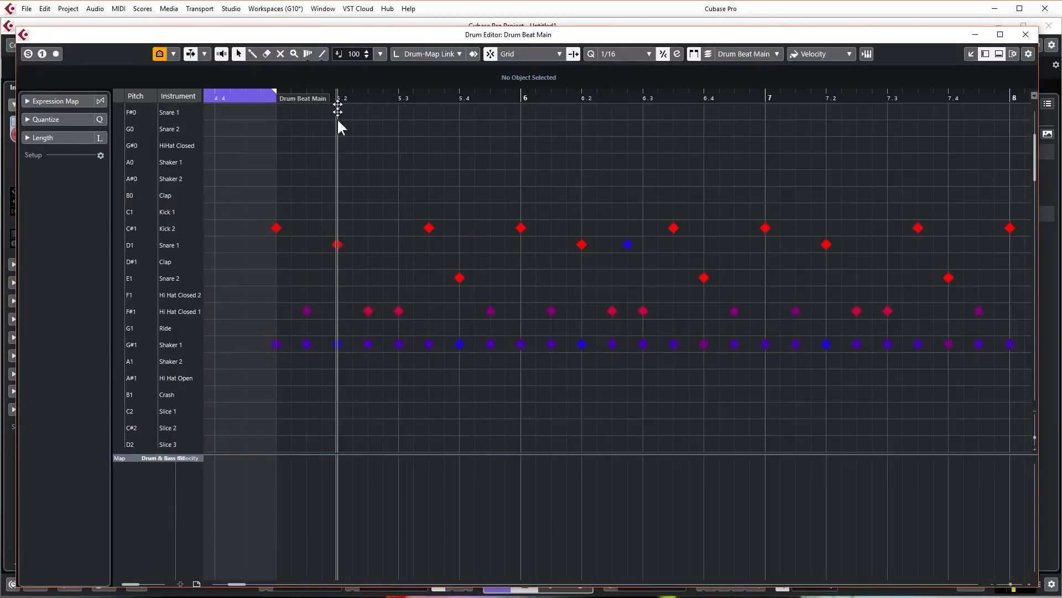
click(338, 244)
click(339, 238)
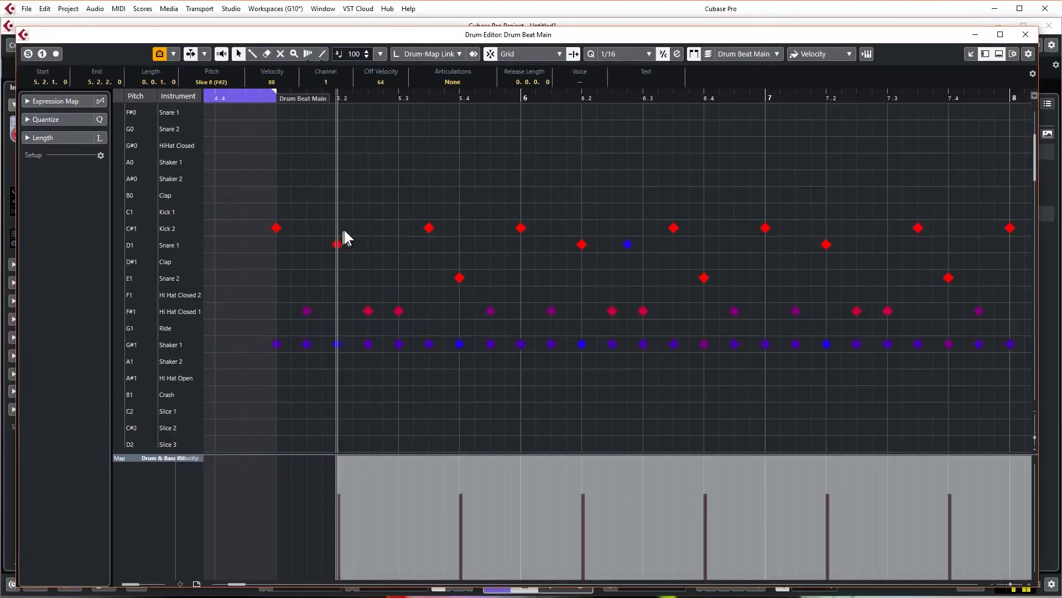
scroll(359, 305, down, 2)
key(g)
key(g)
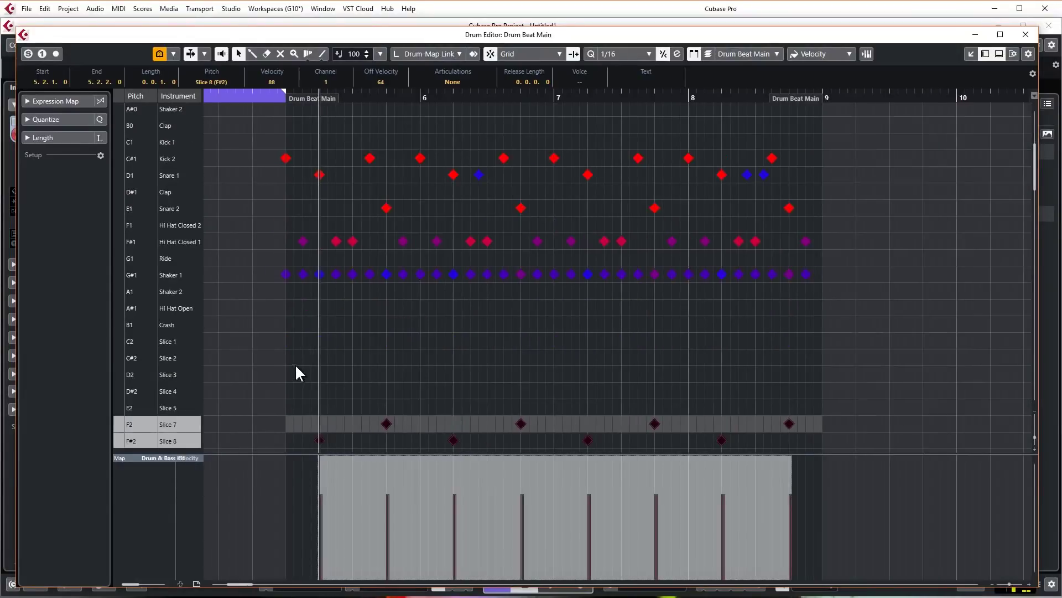
key(Escape)
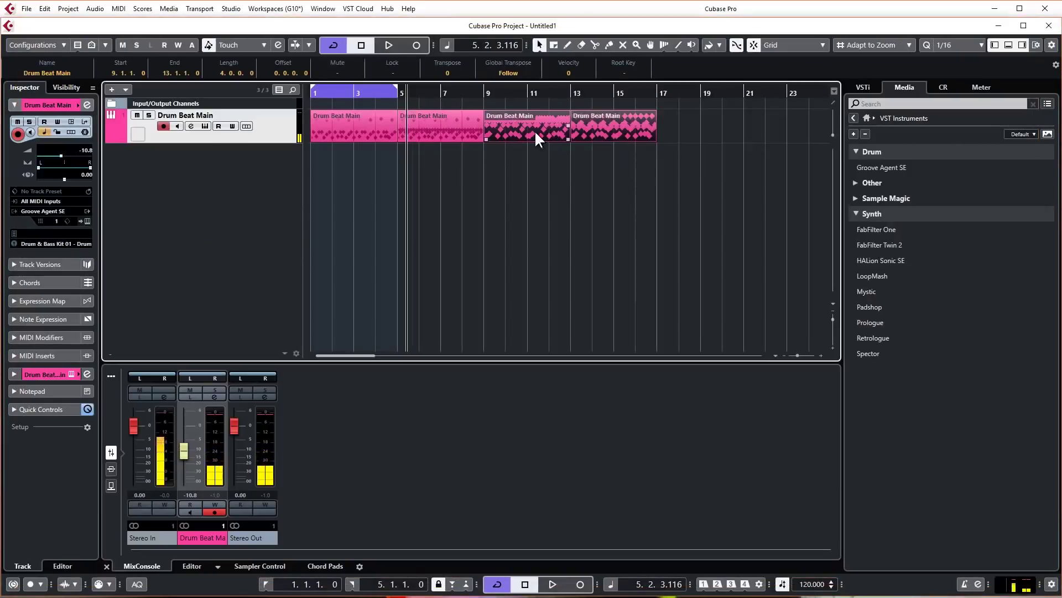
Paste the Slice 7 and Slice 8 hat notes into the parts at bars 9 and 13.
double_click(532, 125)
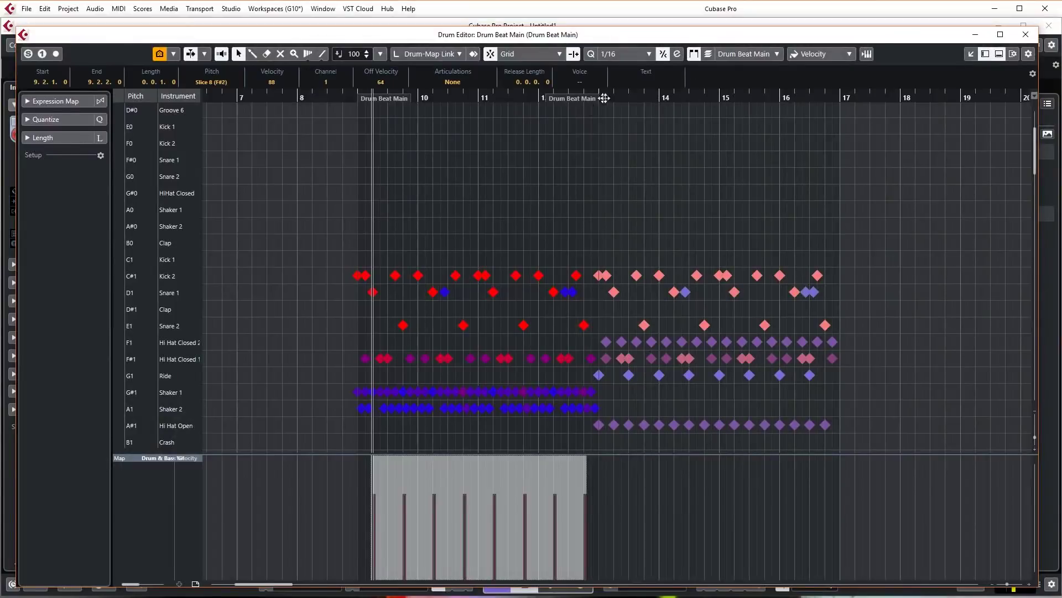
click(614, 98)
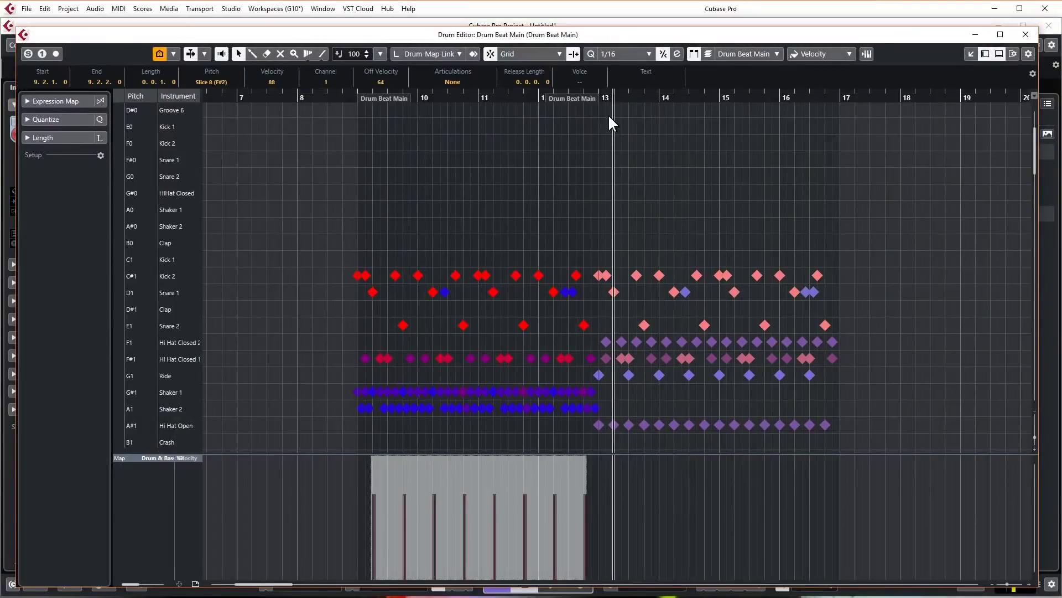
key(Right)
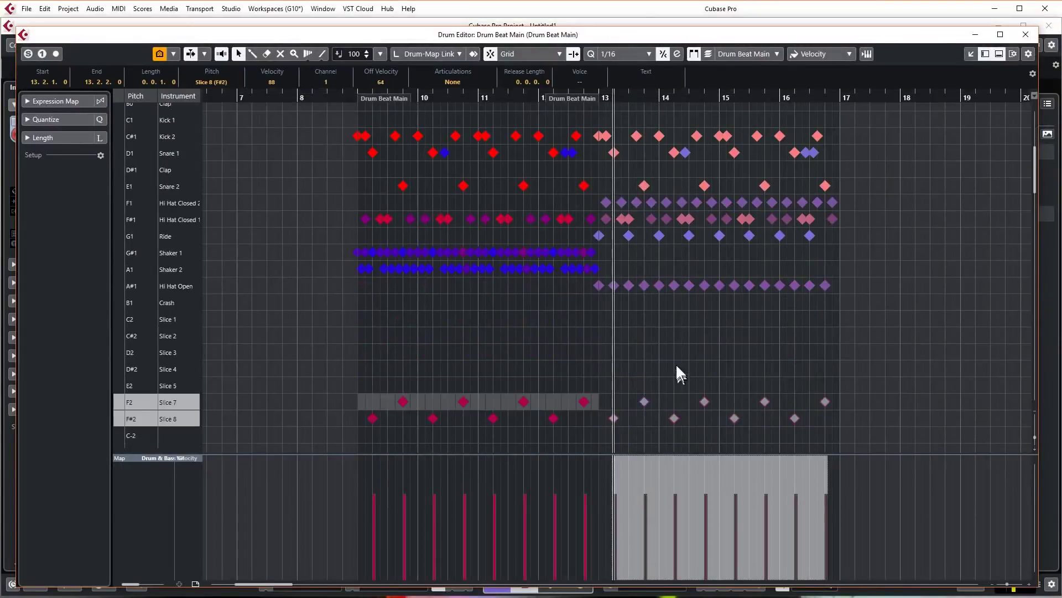
Stretch the cycle range to bar 17, audition from bars 1 and 7, then select the first part.
click(1026, 34)
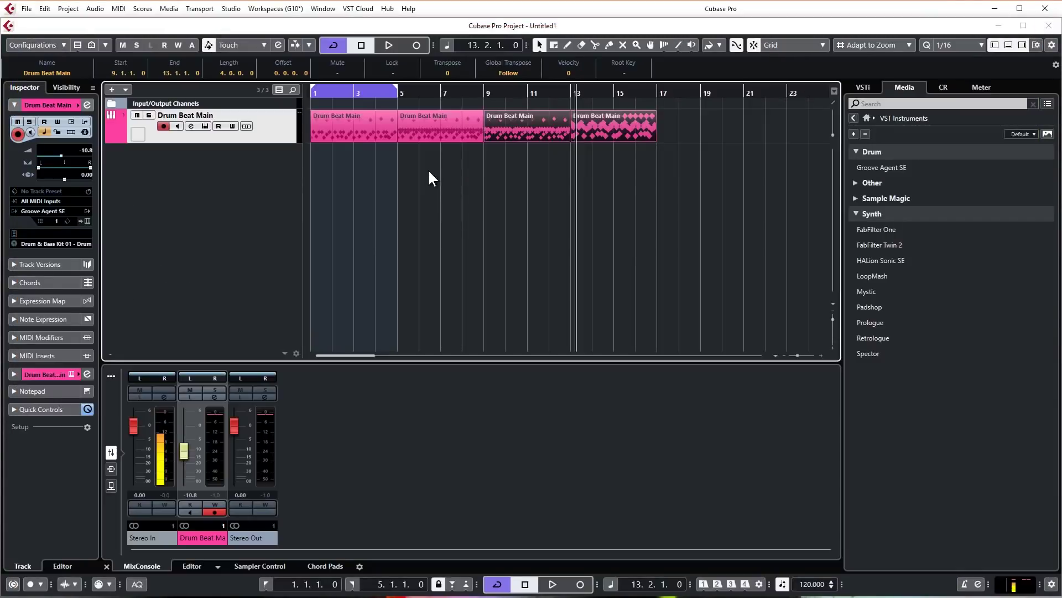
drag(396, 88, 656, 91)
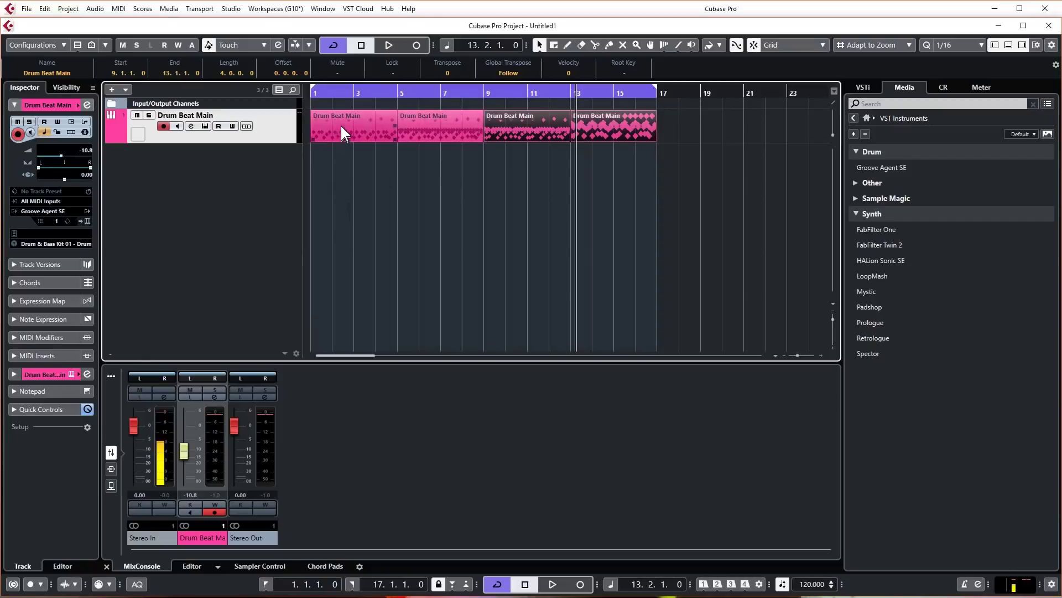
click(316, 96)
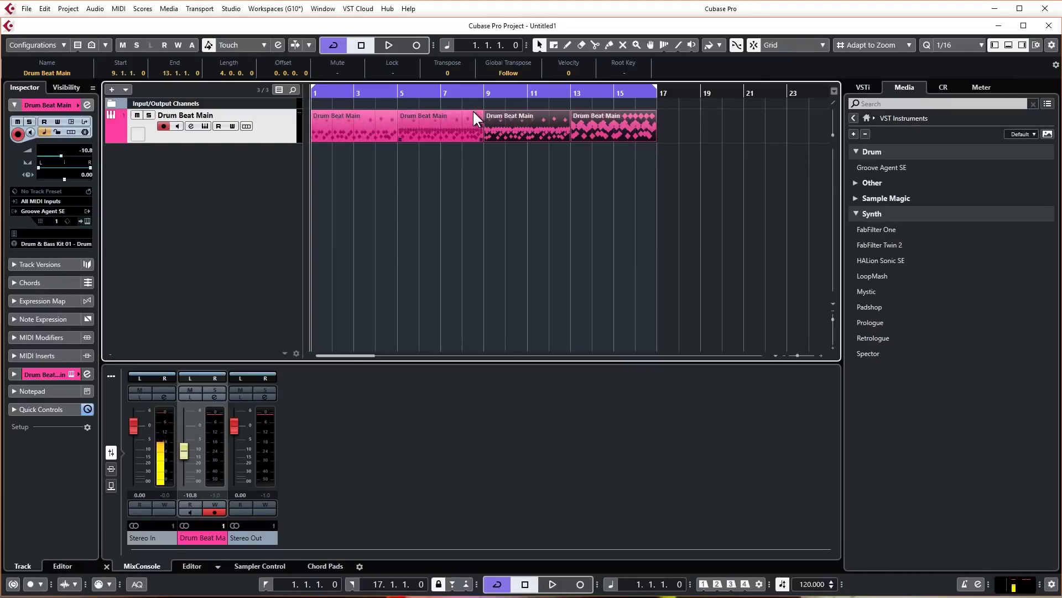
click(442, 98)
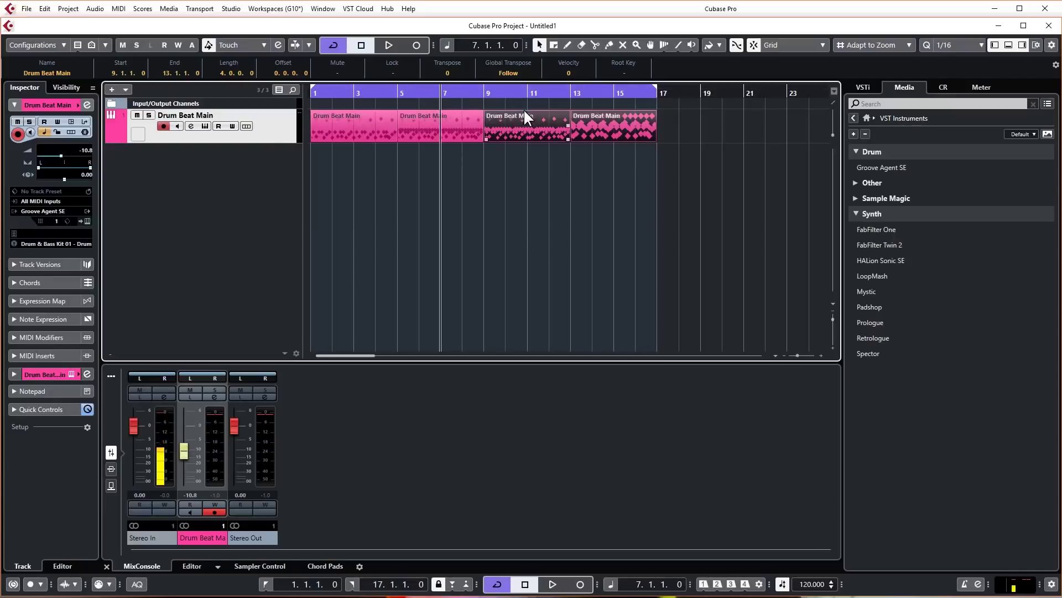
key(Left)
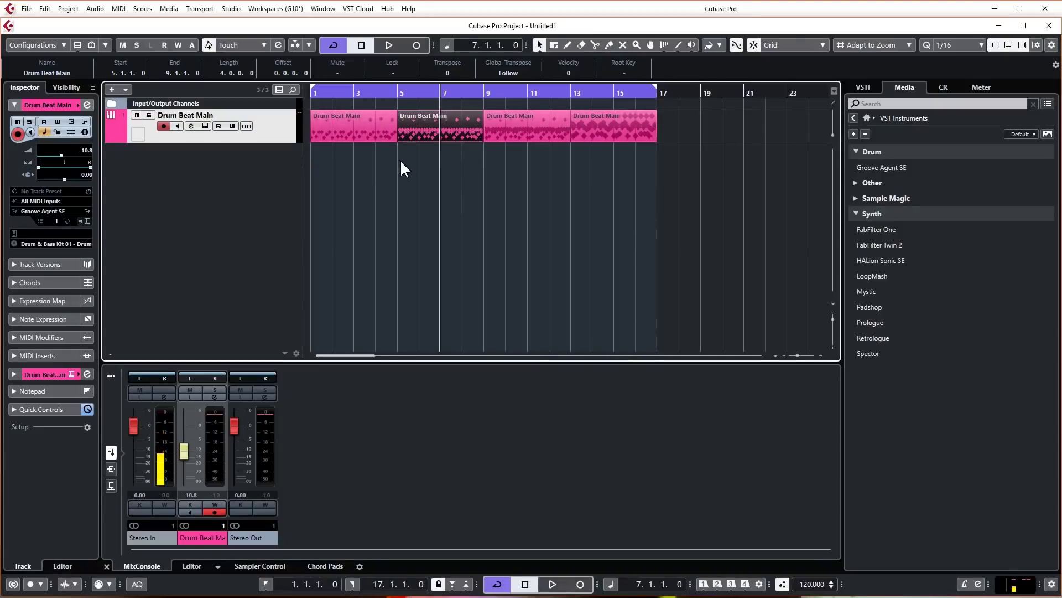
click(357, 127)
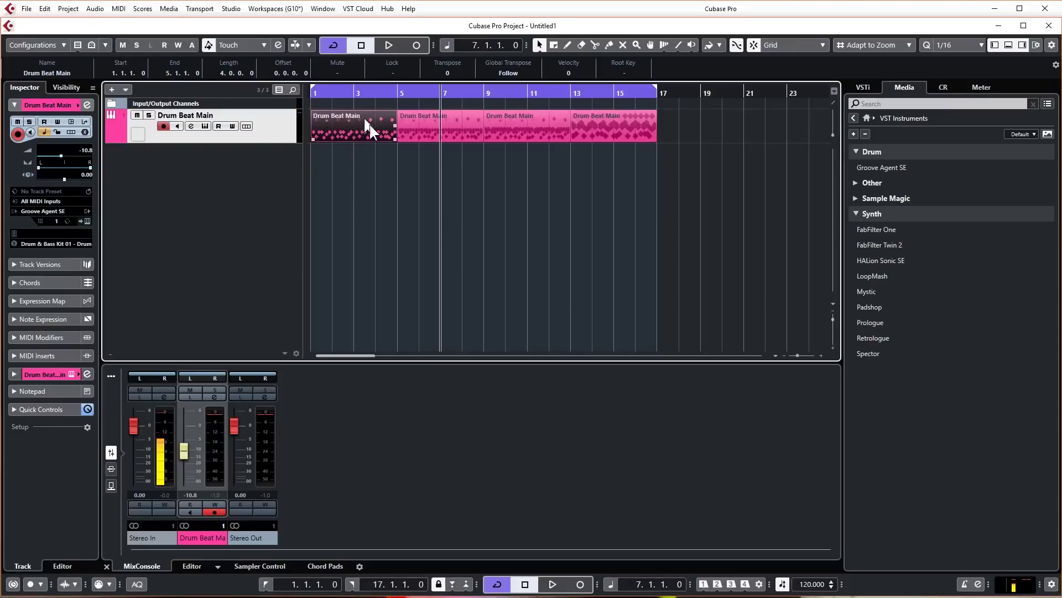
Bring up the event colour palette and colour the first Drum Beat Main part orange.
click(74, 10)
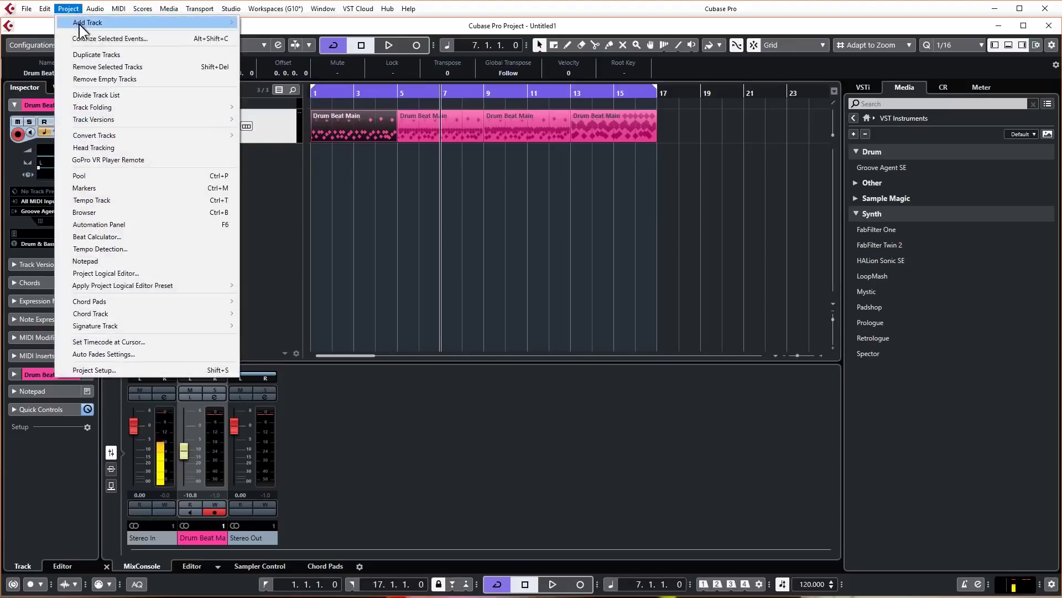
key(Escape)
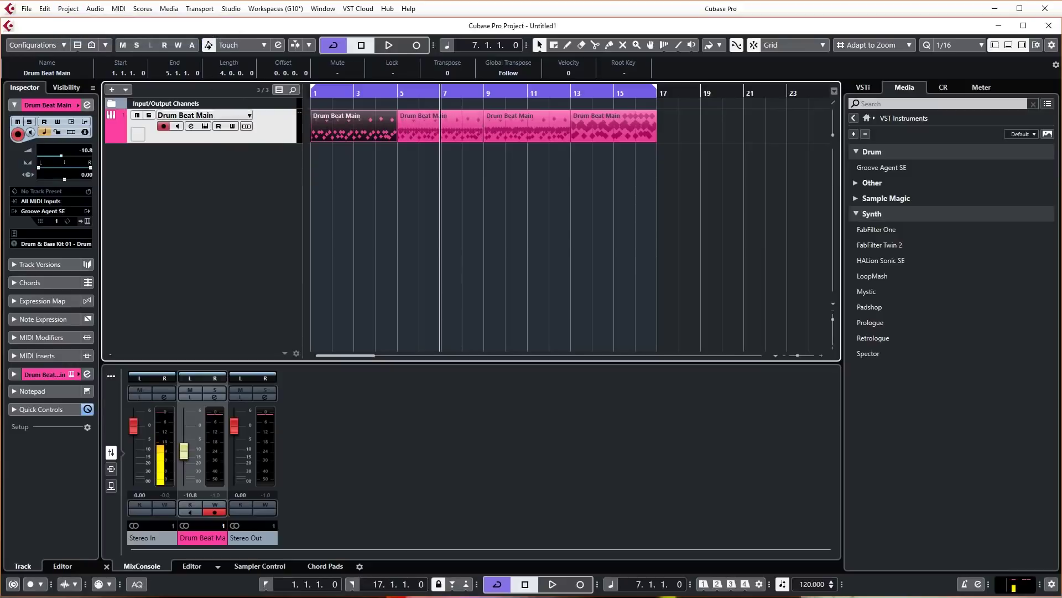
drag(210, 183, 578, 187)
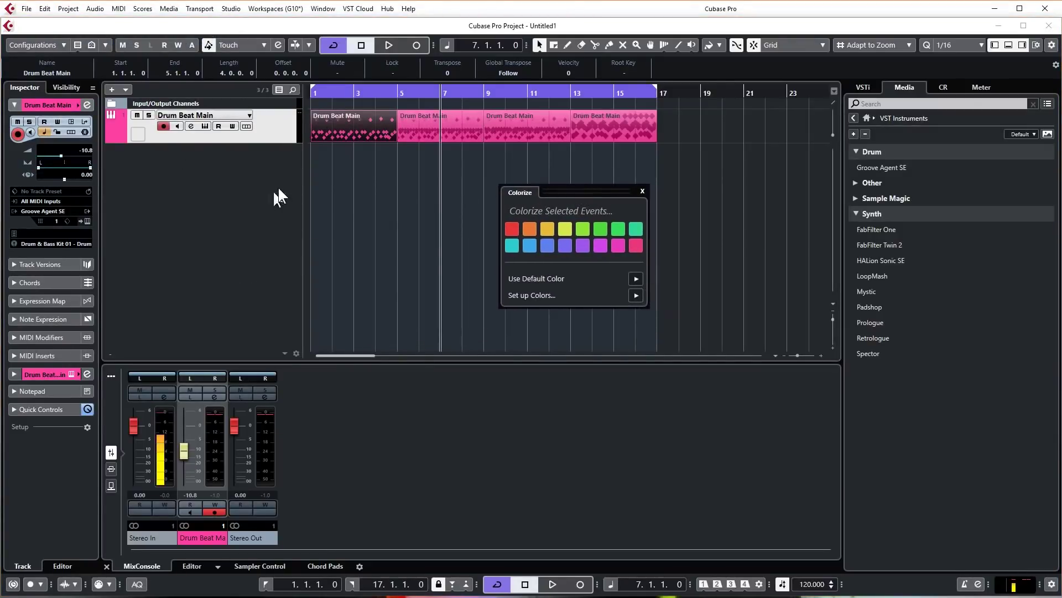
click(427, 122)
click(380, 121)
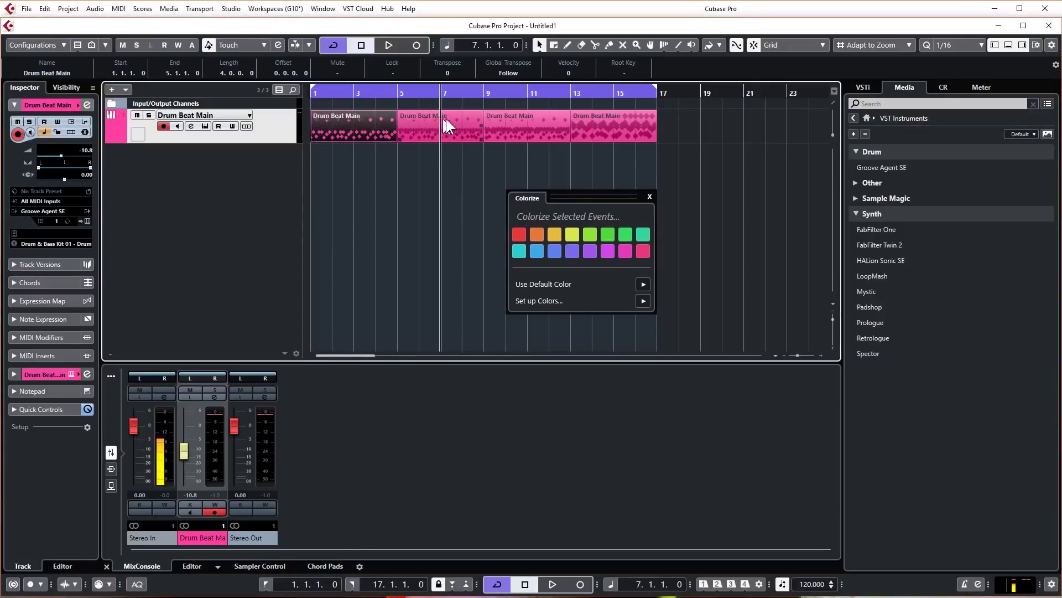
click(537, 234)
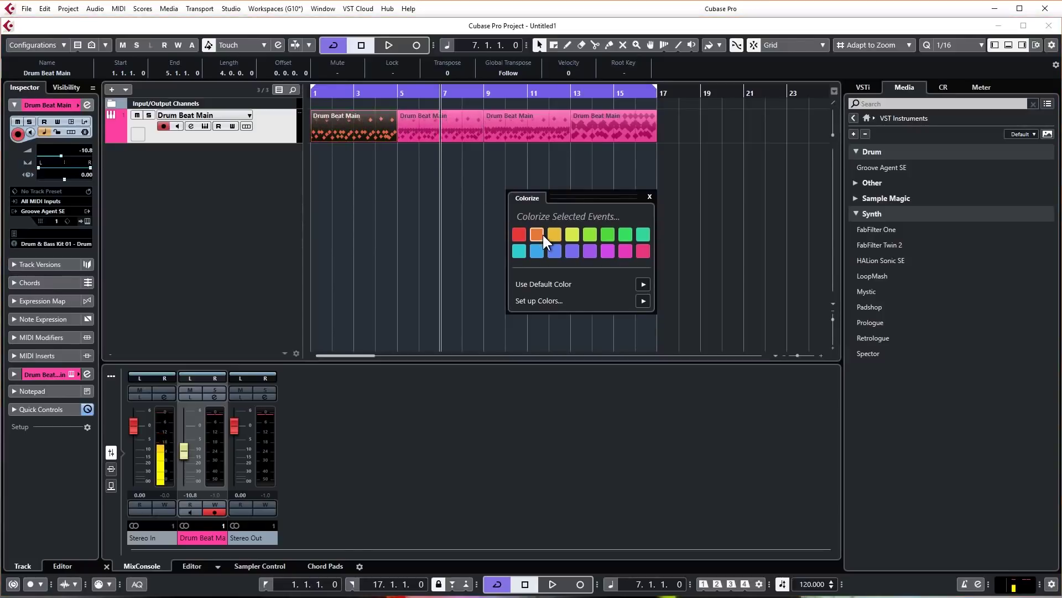
Colour the second part yellow, the third green and the fourth teal, then deselect.
click(467, 129)
click(572, 236)
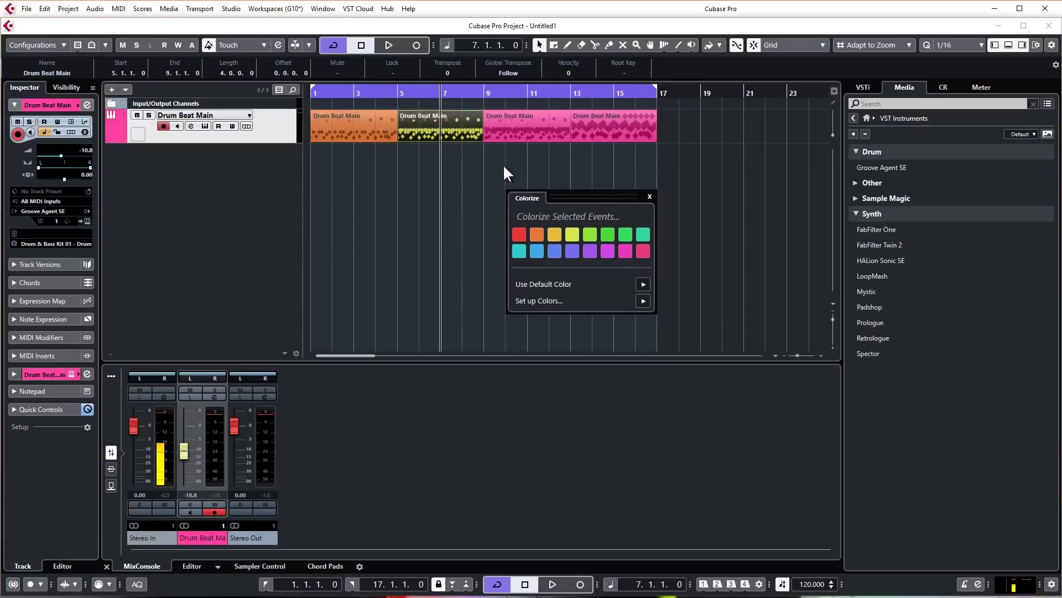
click(521, 127)
click(589, 235)
click(592, 120)
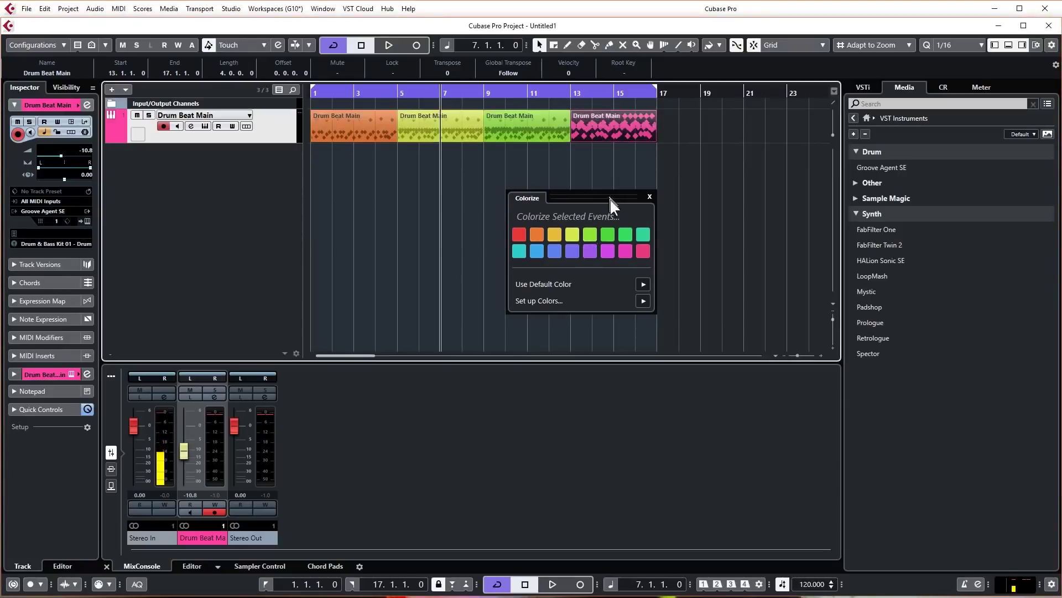
click(625, 234)
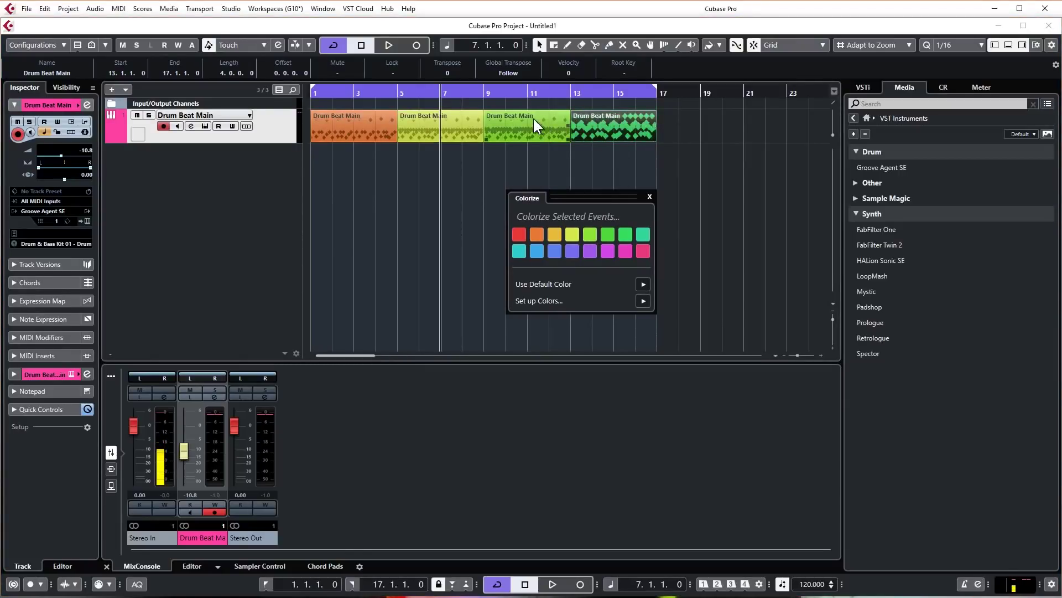
click(613, 173)
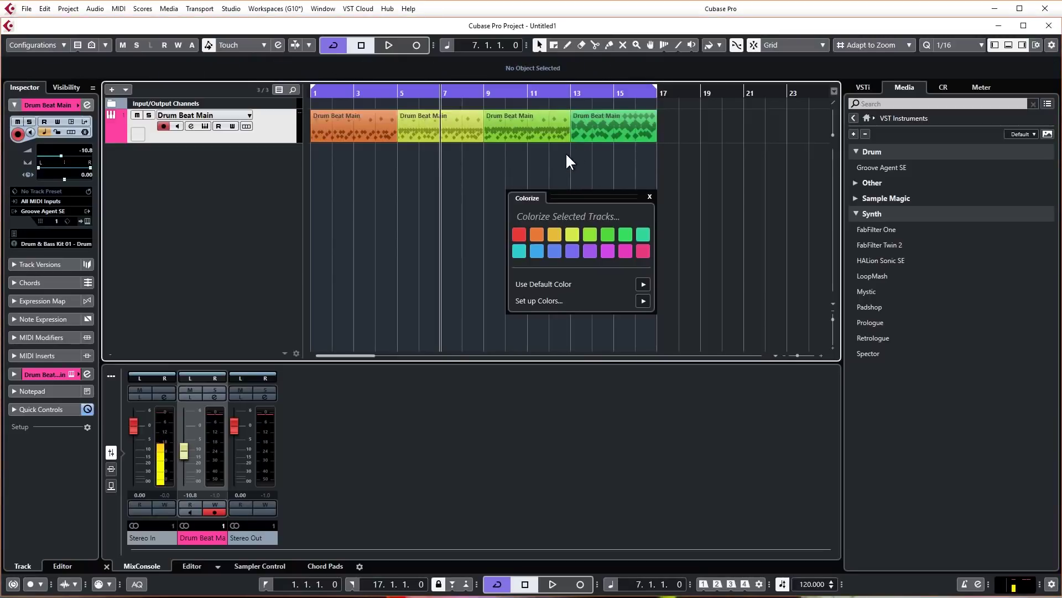
Close the Colorize colour palette.
click(650, 196)
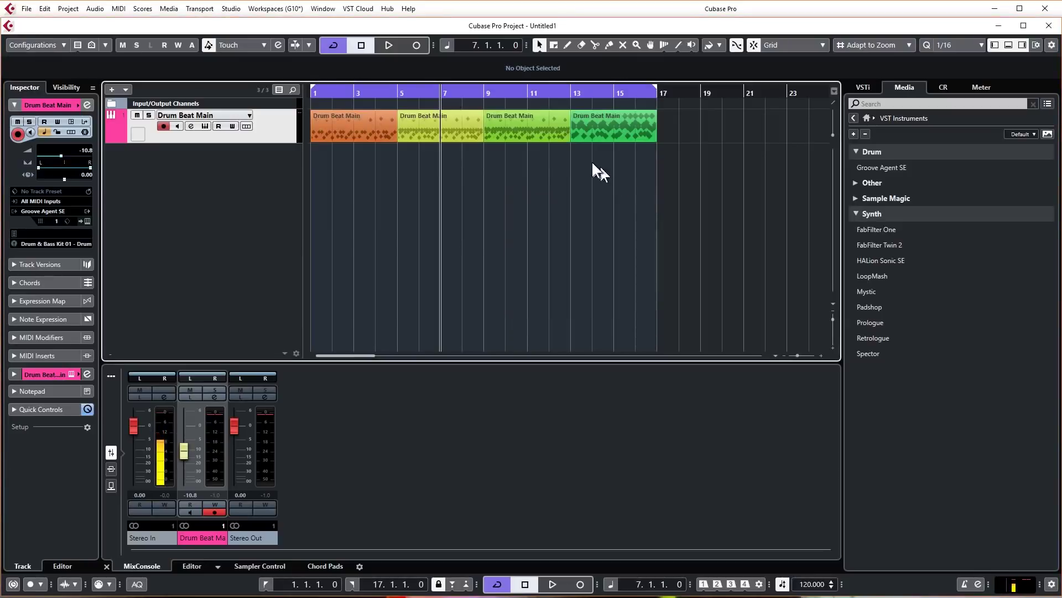